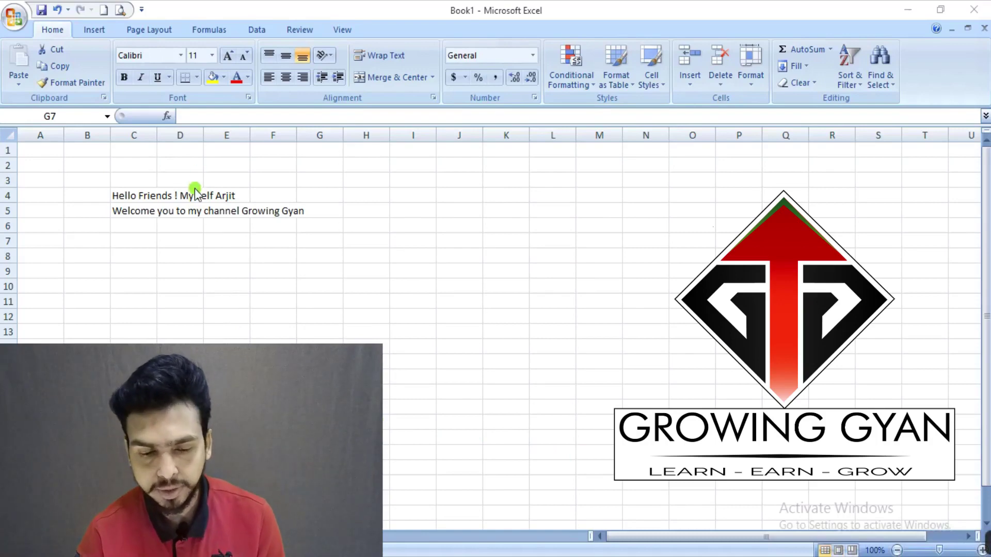
# Step: Put an Outside Borders outline around the greeting text in cell C4
pyautogui.click(142, 196)
pyautogui.click(137, 220)
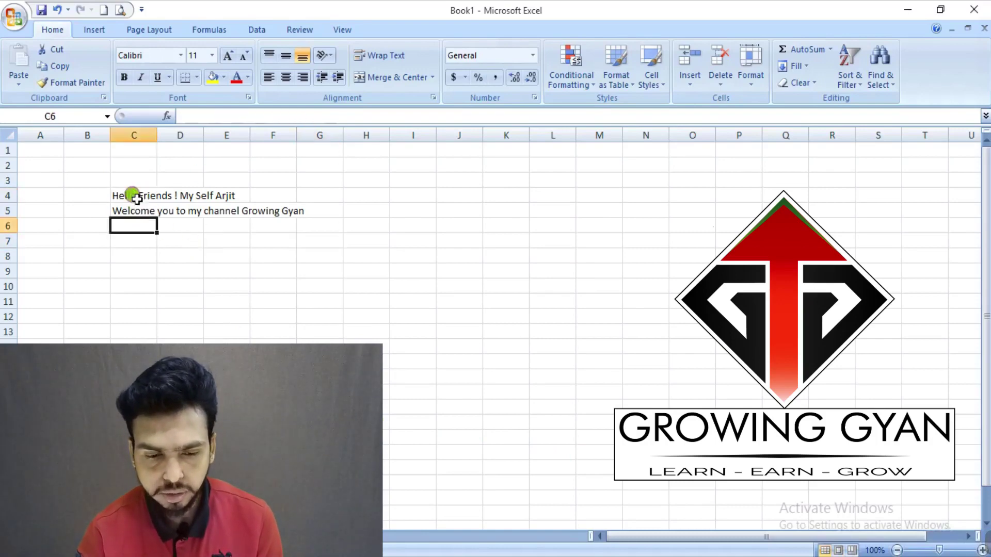
pyautogui.click(133, 195)
pyautogui.click(136, 209)
pyautogui.click(133, 183)
pyautogui.click(136, 212)
pyautogui.click(138, 196)
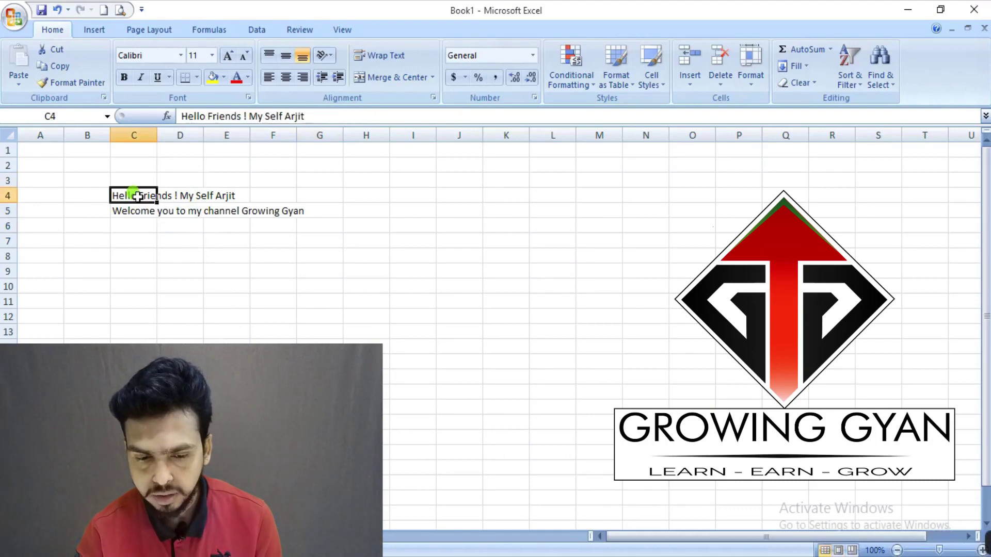
pyautogui.click(197, 77)
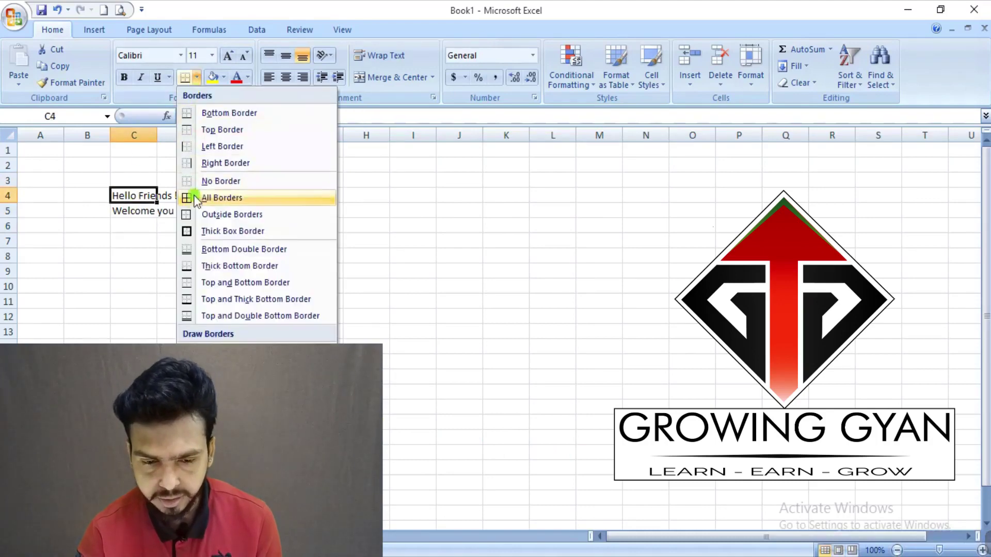
pyautogui.click(190, 214)
# Step: Give the channel-welcome line in C5 the same outside border
pyautogui.click(135, 211)
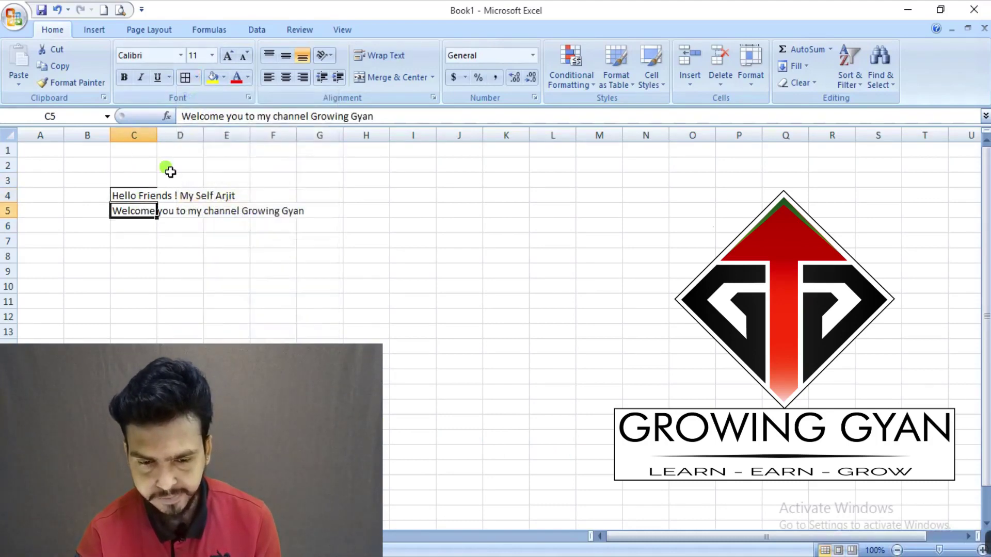
pyautogui.click(186, 78)
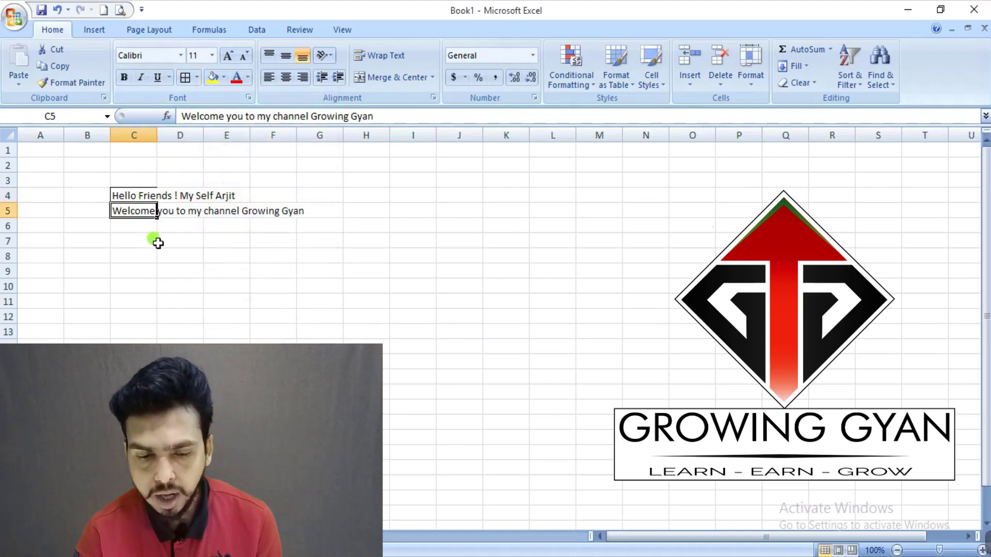
pyautogui.click(143, 194)
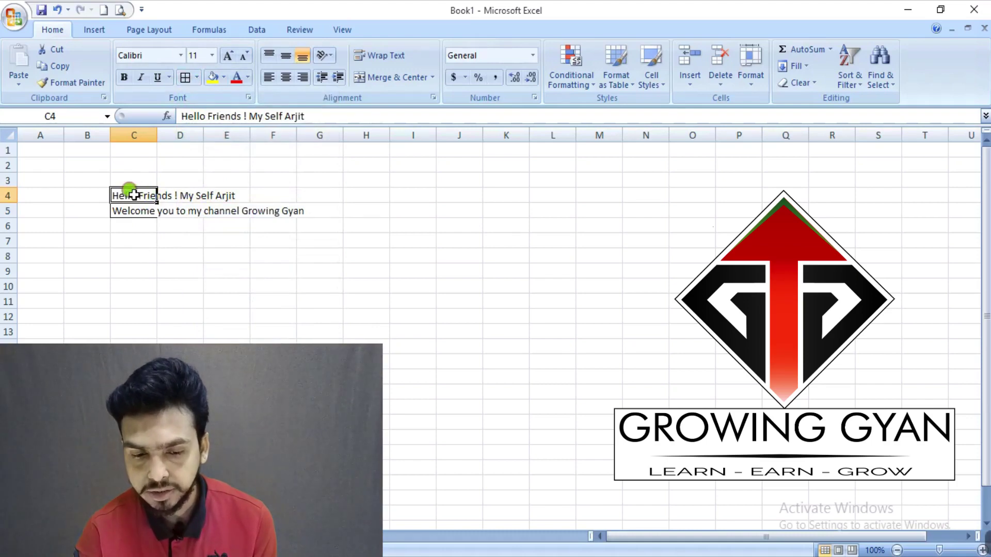
pyautogui.moveTo(133, 194); pyautogui.dragTo(227, 195)
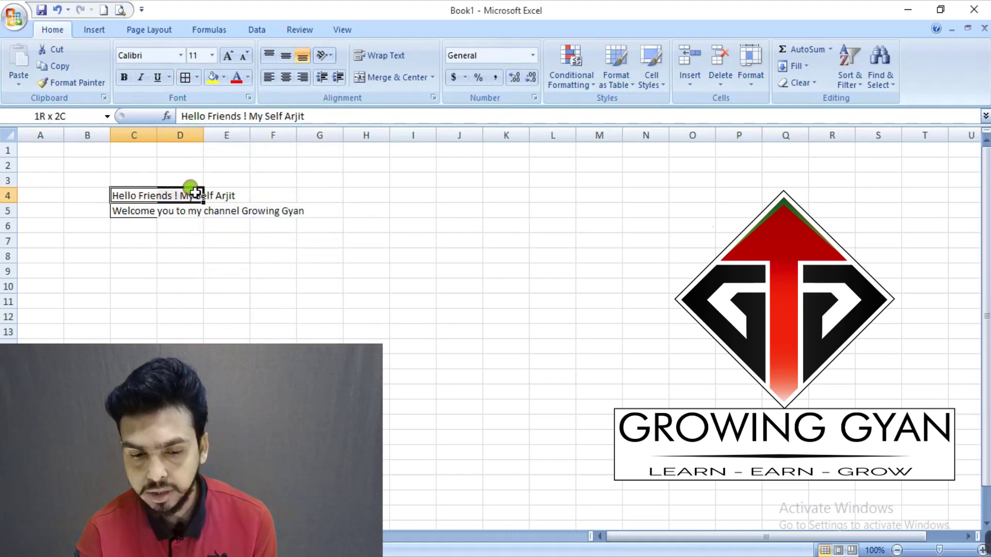
pyautogui.click(133, 192)
pyautogui.click(235, 196)
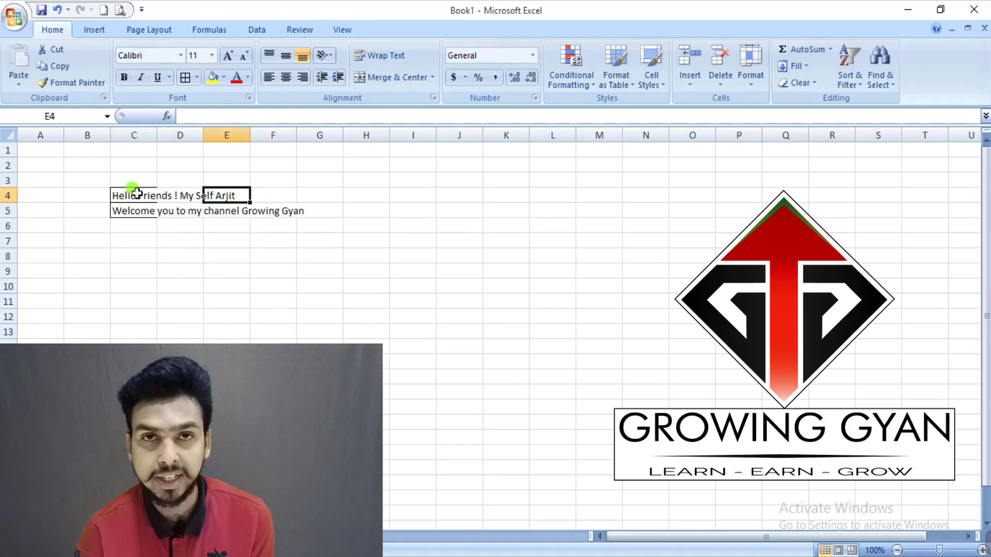
pyautogui.click(130, 212)
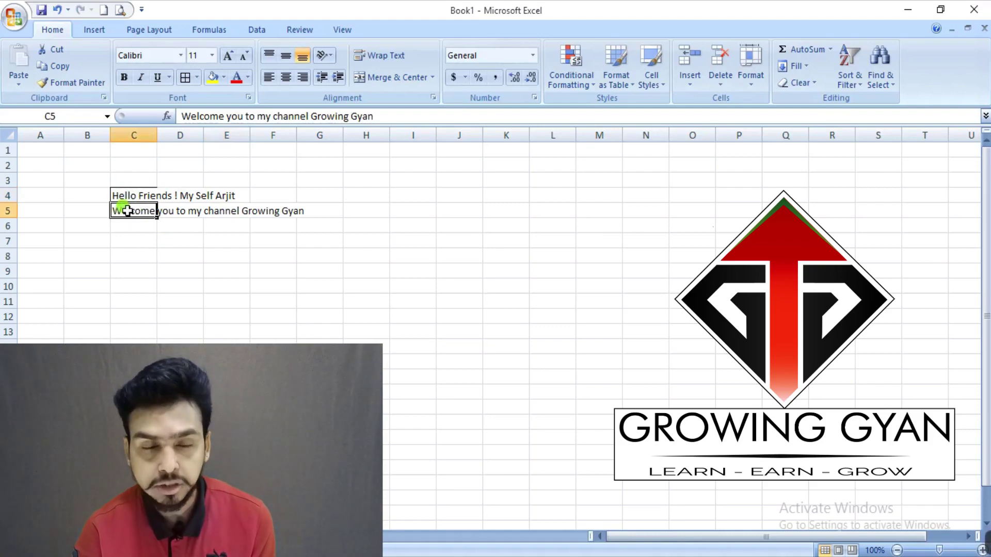
pyautogui.click(305, 211)
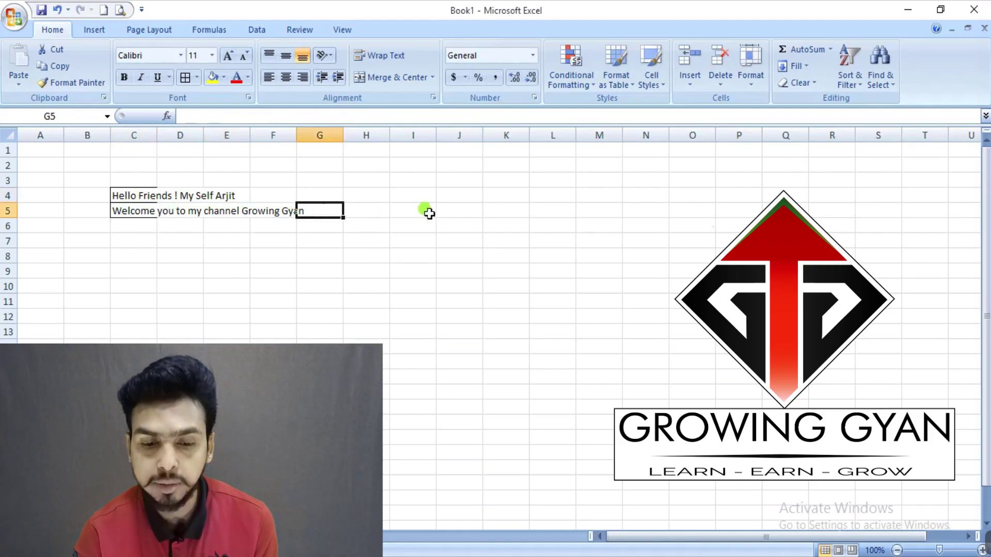
pyautogui.moveTo(125, 217); pyautogui.dragTo(137, 212)
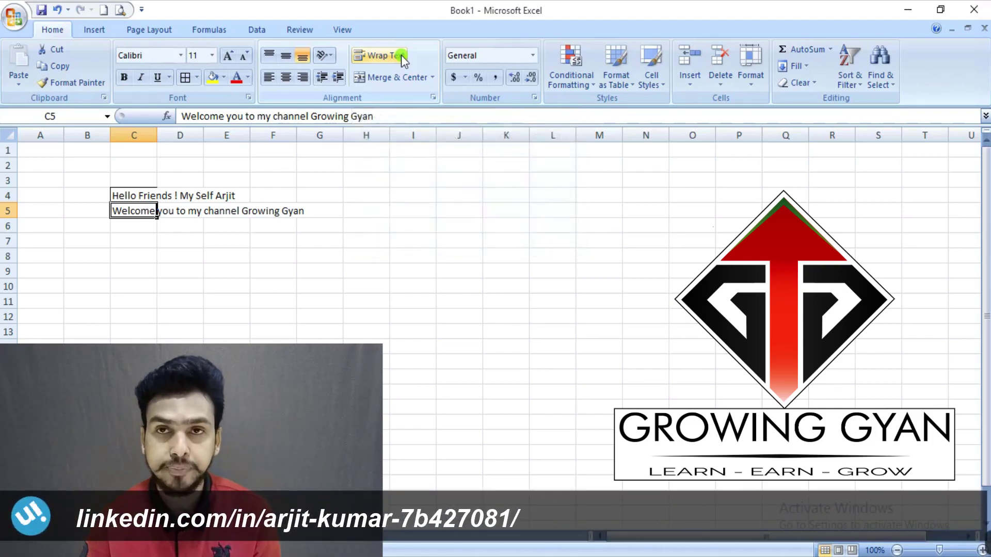
# Step: Widen column C to about 19.43 so the full Hello Friends line fits in C4
pyautogui.click(132, 196)
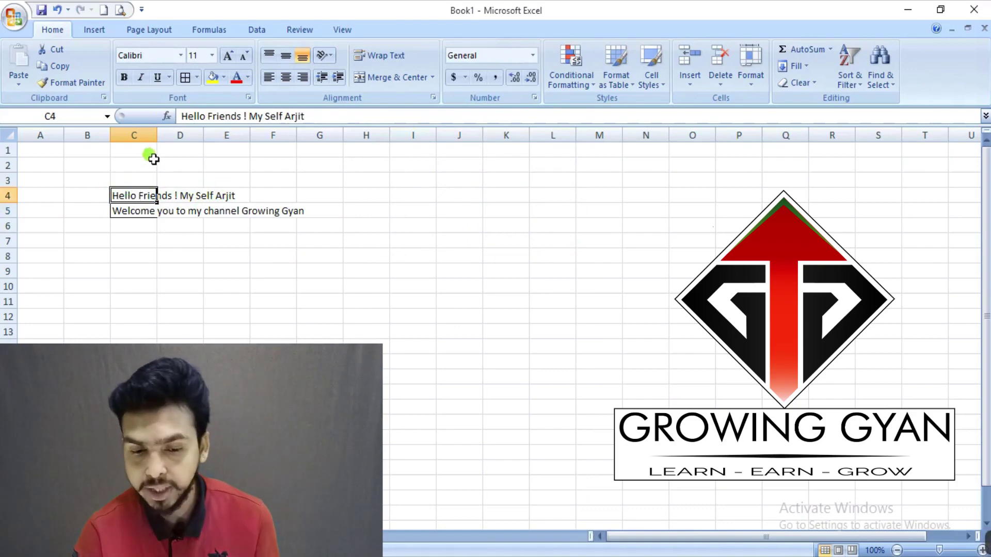
pyautogui.moveTo(160, 138); pyautogui.dragTo(248, 135)
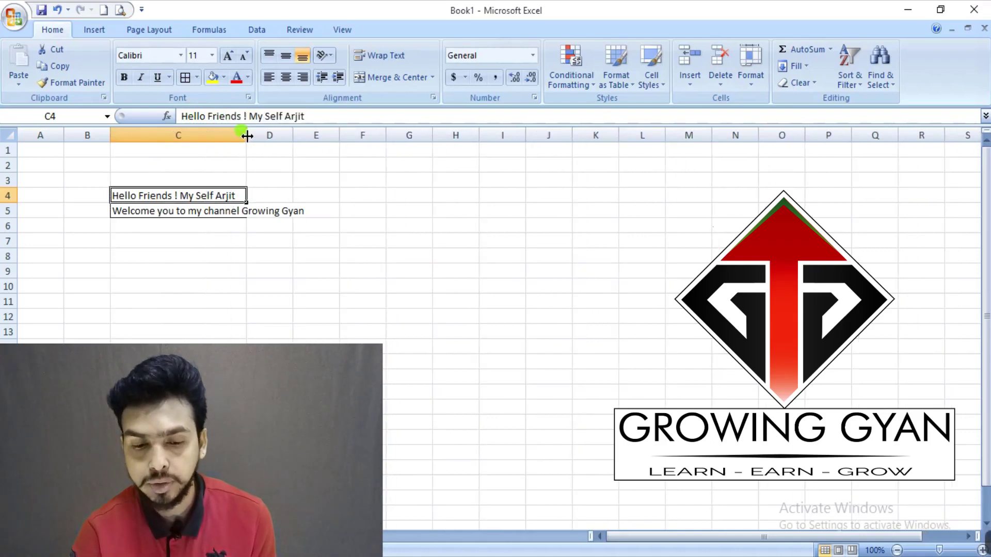
# Step: Widen column C to 26.00 so the full Welcome line fits inside C5
pyautogui.click(171, 209)
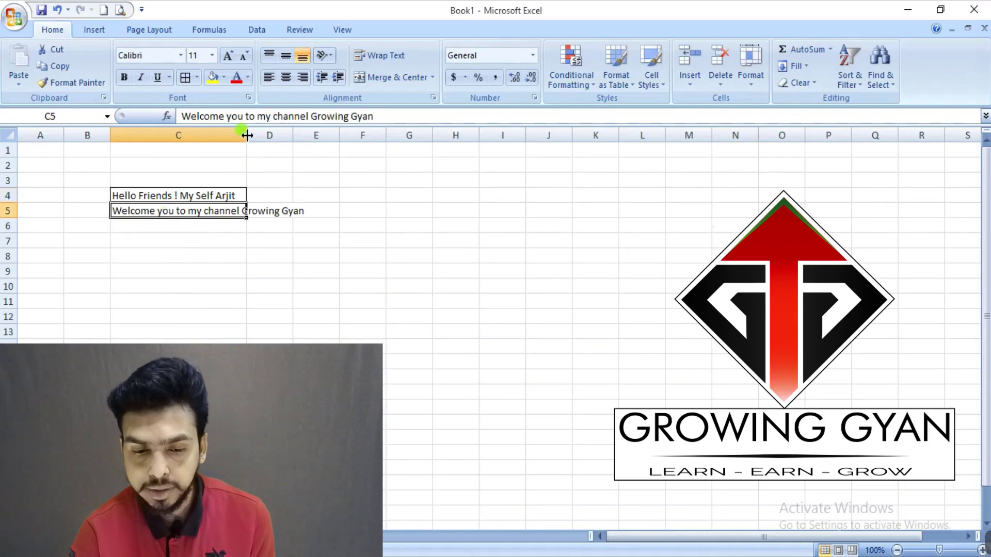
pyautogui.moveTo(247, 135); pyautogui.dragTo(308, 136)
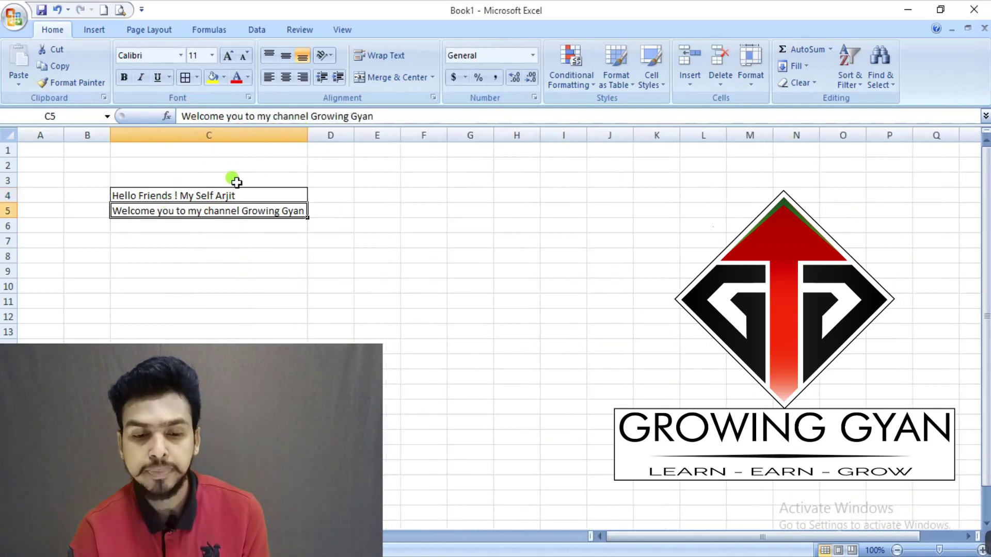
pyautogui.click(191, 195)
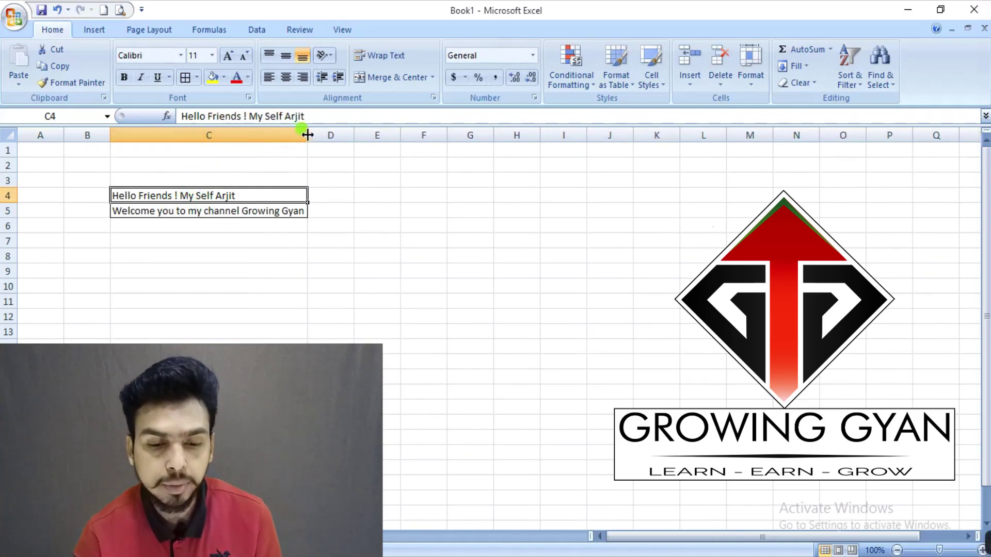
# Step: Narrow column C and apply Wrap Text to C4 so its greeting wraps onto three lines
pyautogui.moveTo(308, 135); pyautogui.dragTo(170, 135)
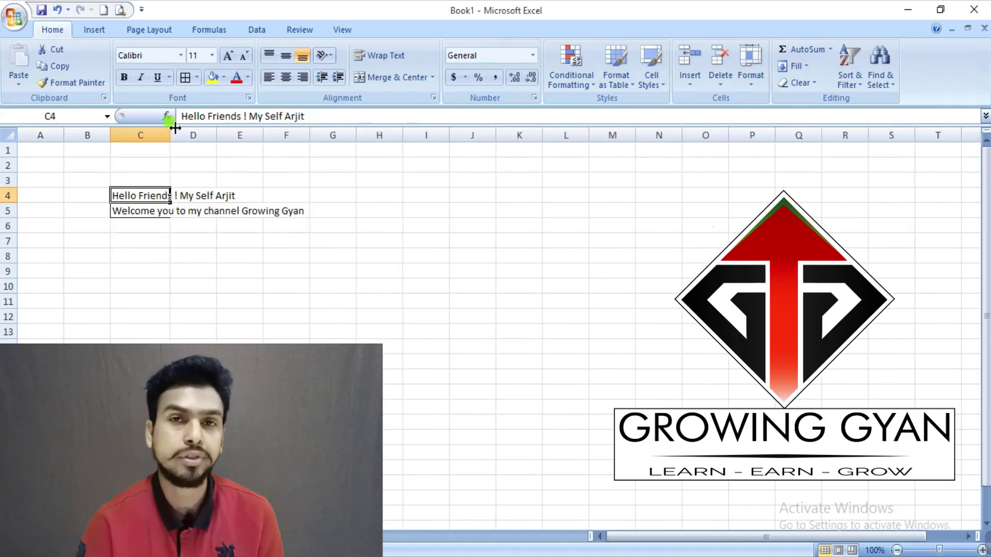
pyautogui.click(145, 195)
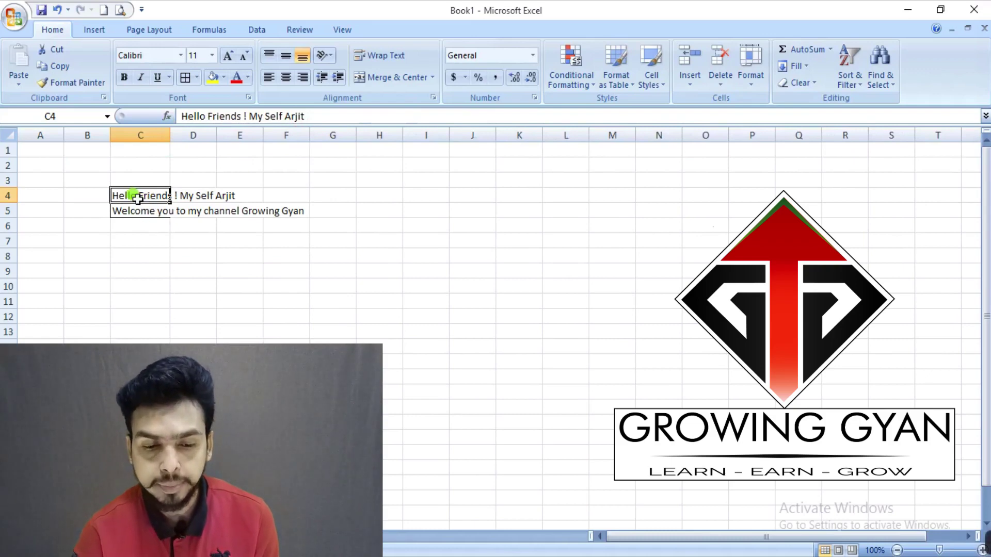
pyautogui.click(379, 55)
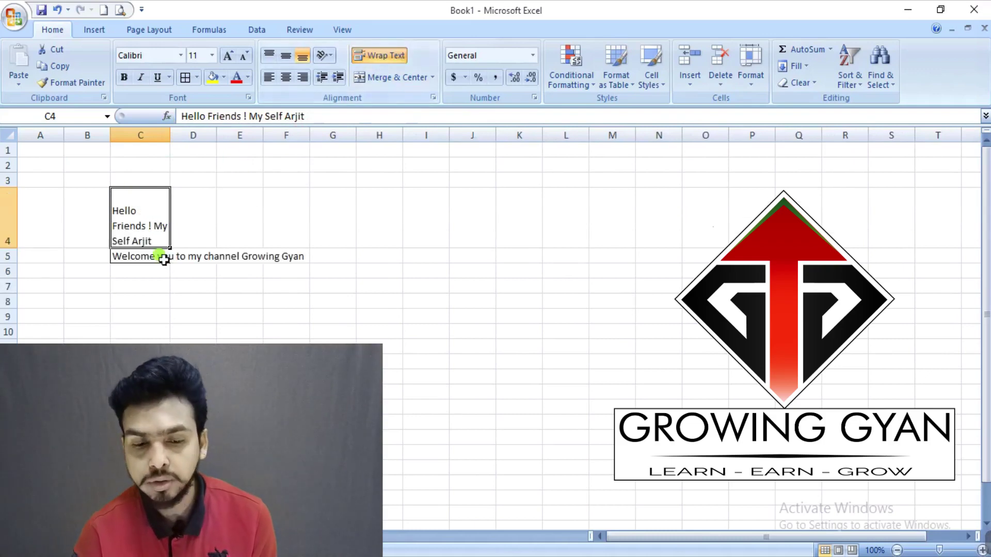
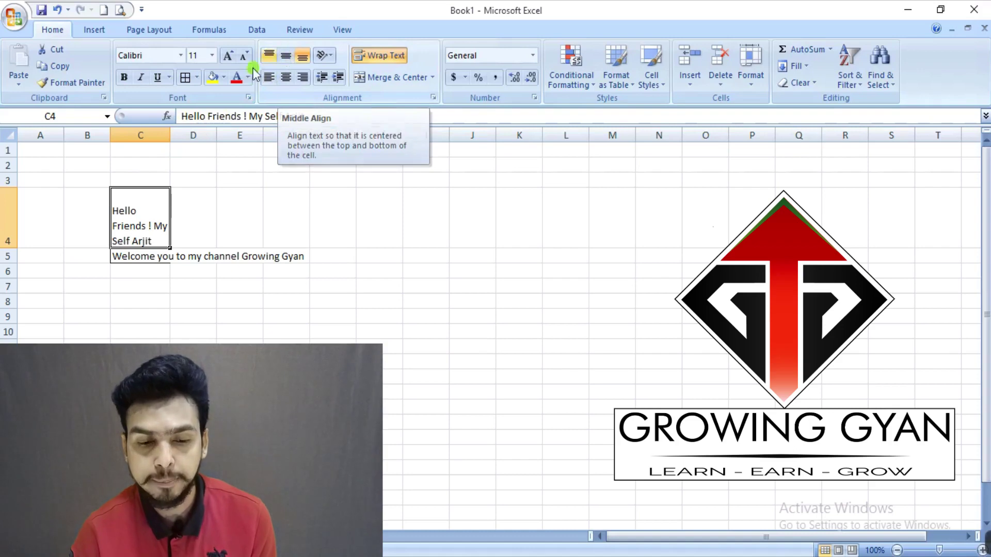
# Step: Middle-align column C and widen it to 11.29 so the C4 greeting wraps on three lines
pyautogui.click(140, 135)
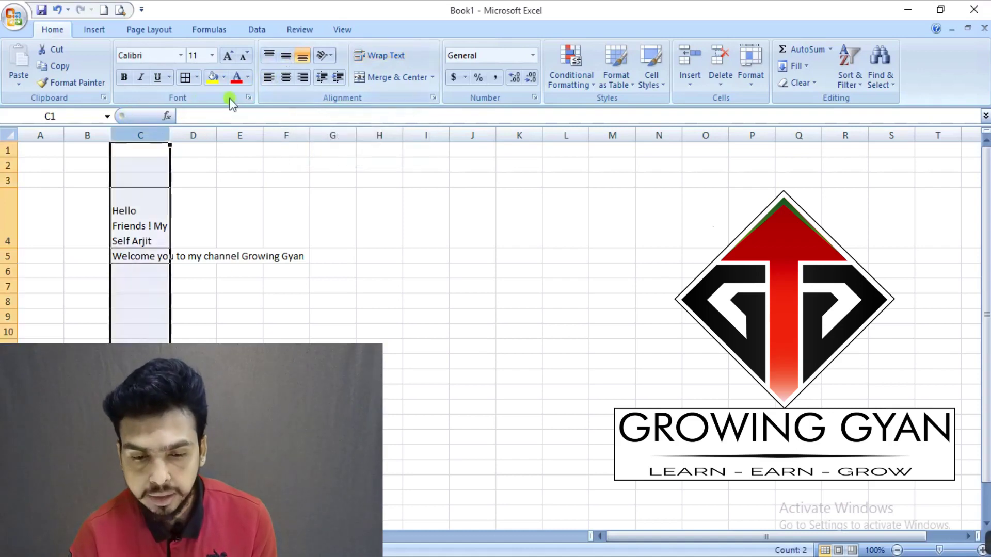
pyautogui.click(286, 57)
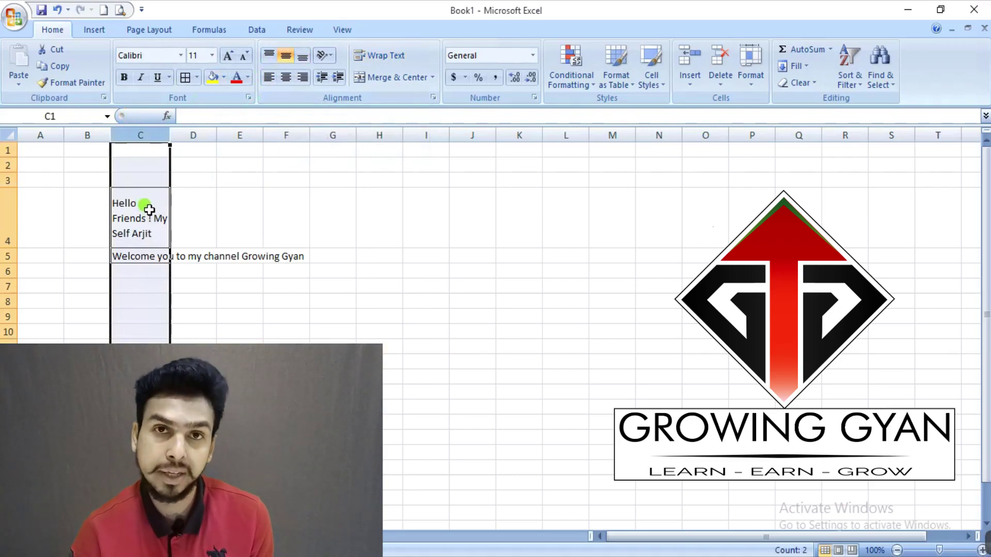
pyautogui.click(156, 226)
pyautogui.click(146, 135)
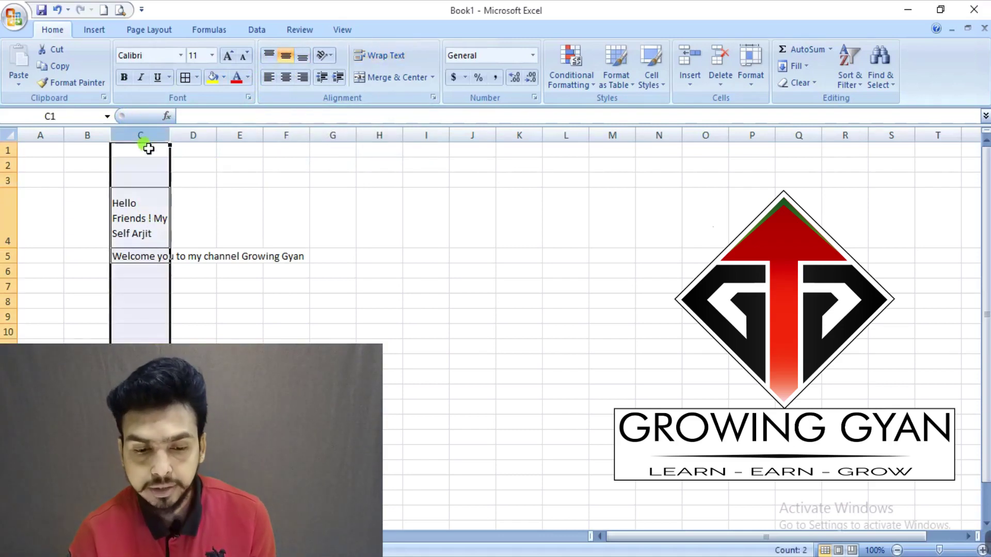
pyautogui.click(147, 216)
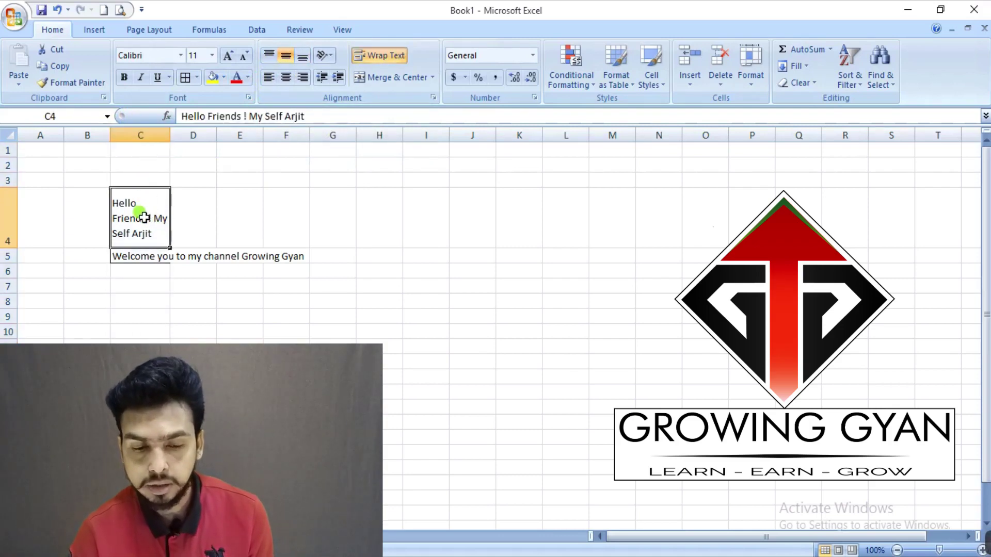
pyautogui.moveTo(170, 136); pyautogui.dragTo(172, 135)
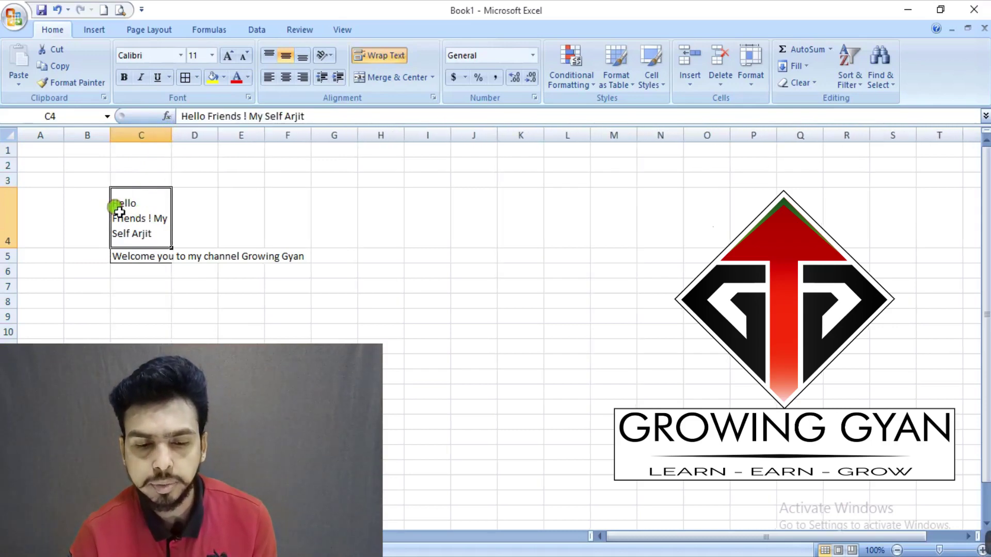
# Step: Turn off wrapping in C4, widen column C, then wrap the C4 sentence again
pyautogui.click(379, 57)
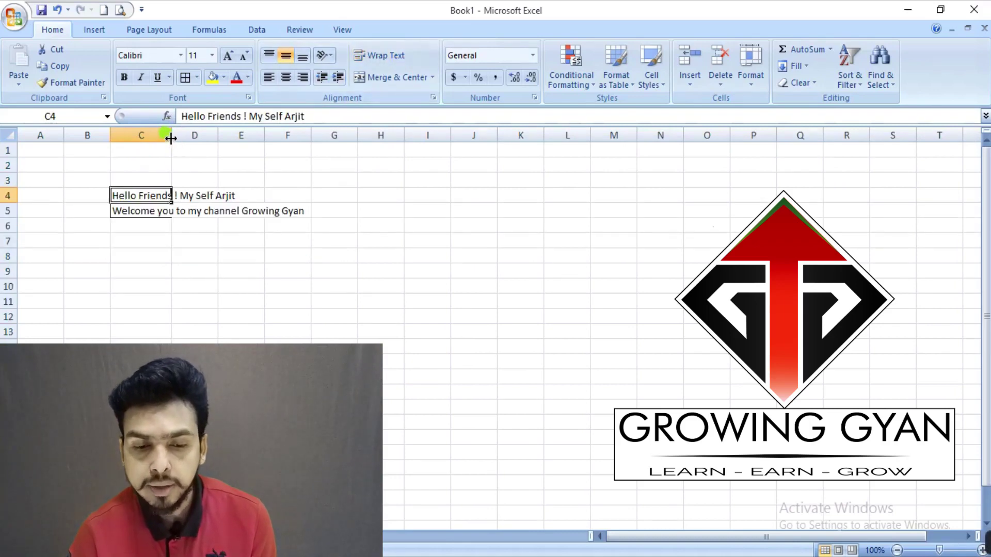
pyautogui.moveTo(171, 135); pyautogui.dragTo(203, 135)
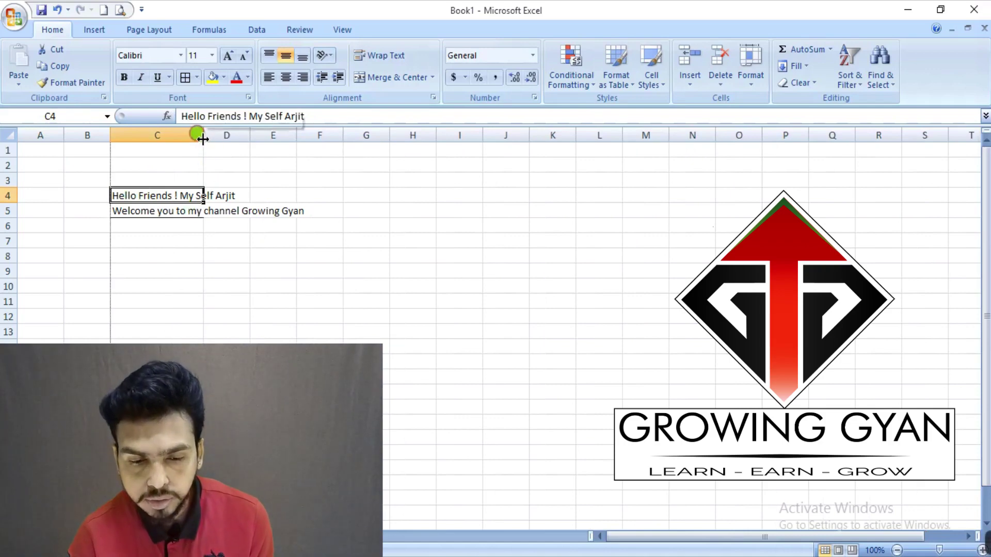
pyautogui.moveTo(203, 136); pyautogui.dragTo(211, 135)
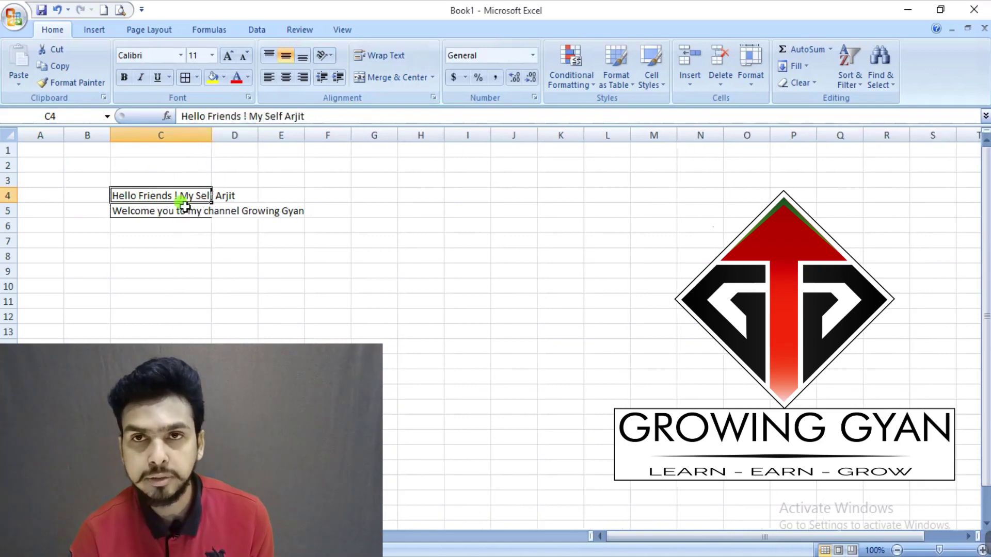
pyautogui.click(377, 57)
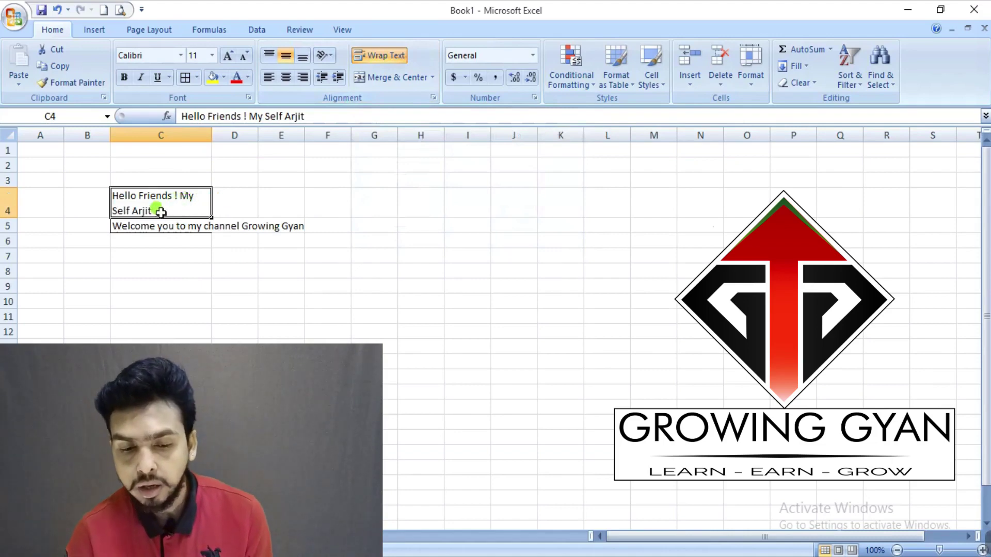
# Step: Wrap the C5 sentence, then apply Wrap Text to C4:C5 together
pyautogui.click(163, 229)
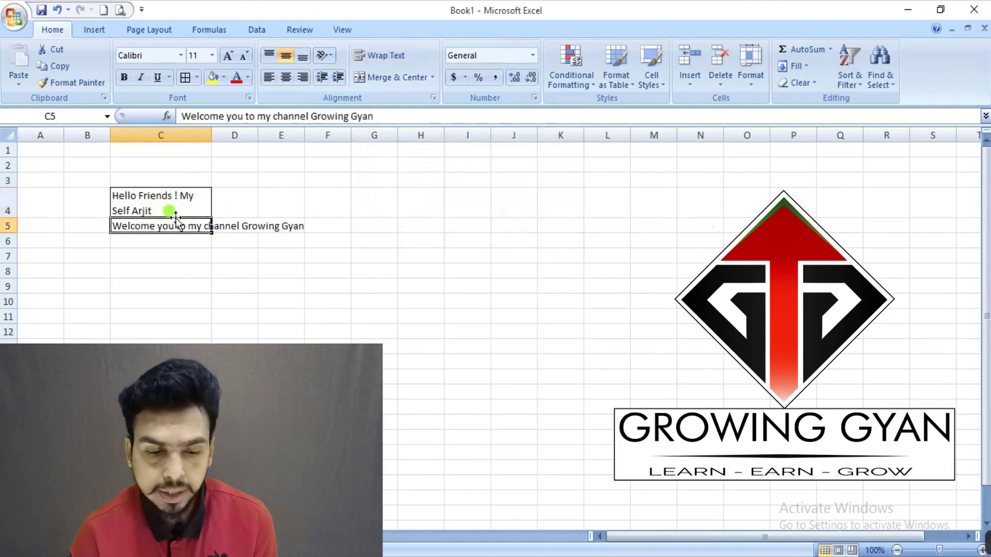
pyautogui.click(383, 54)
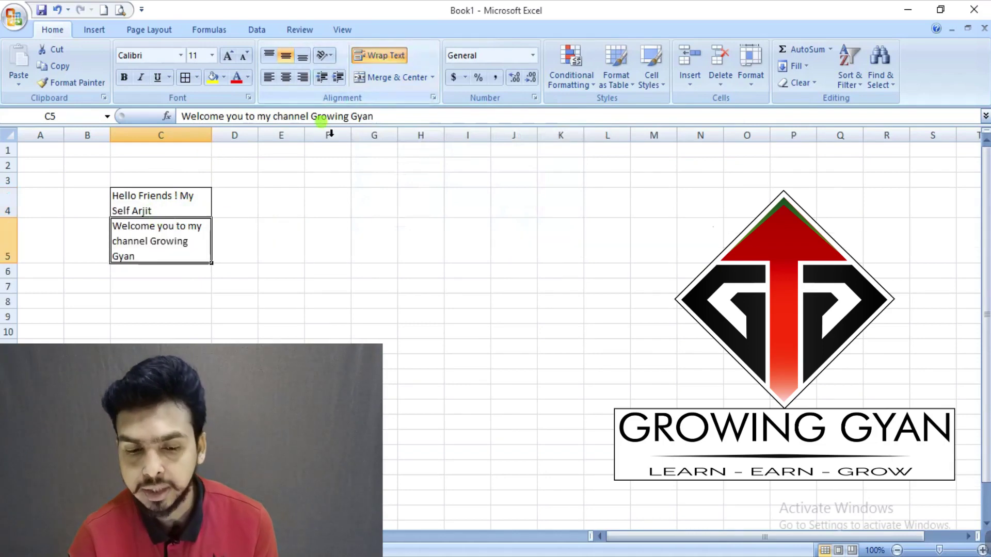
pyautogui.click(188, 138)
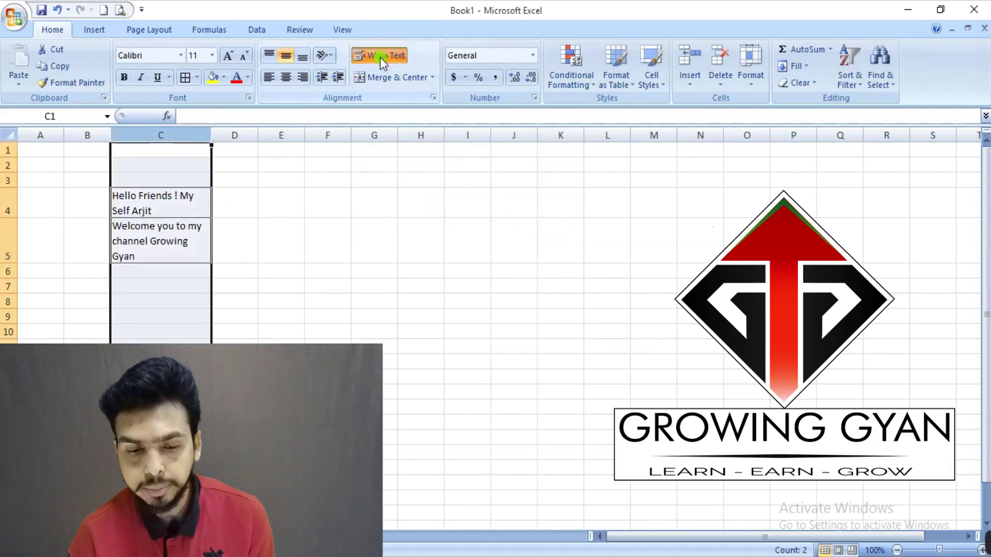
pyautogui.click(368, 55)
pyautogui.moveTo(169, 195); pyautogui.dragTo(179, 205)
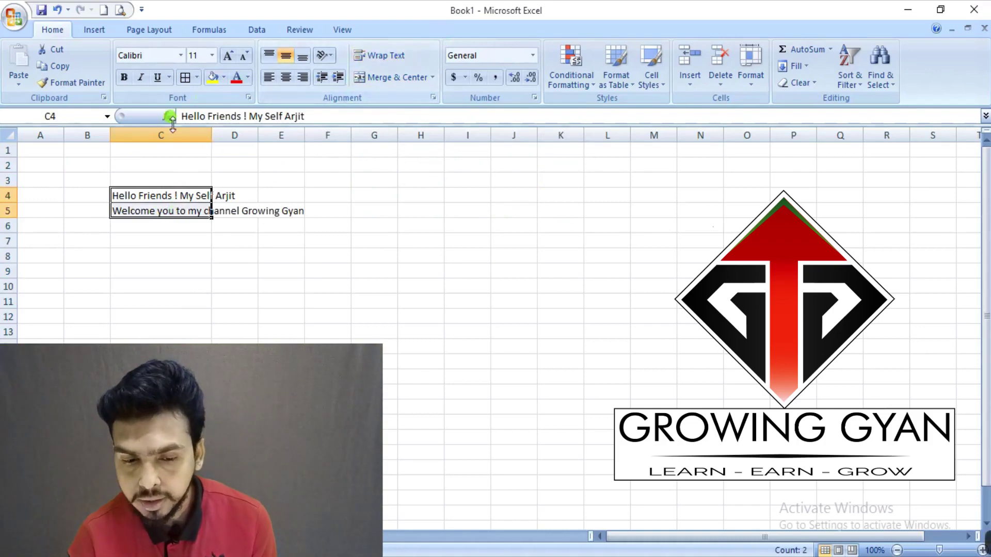
pyautogui.click(381, 58)
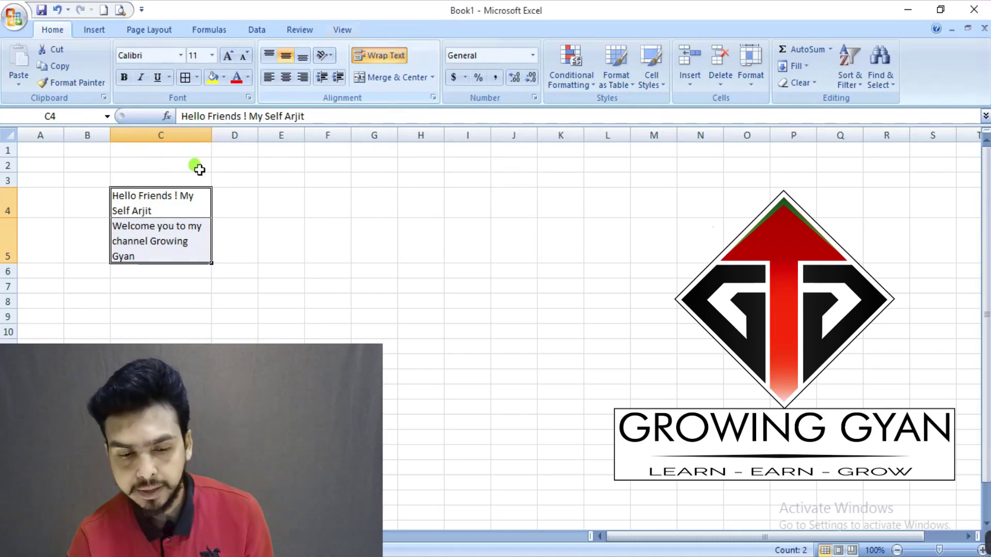
# Step: Narrow column C to a width of 9.57
pyautogui.click(148, 204)
pyautogui.click(151, 235)
pyautogui.click(153, 209)
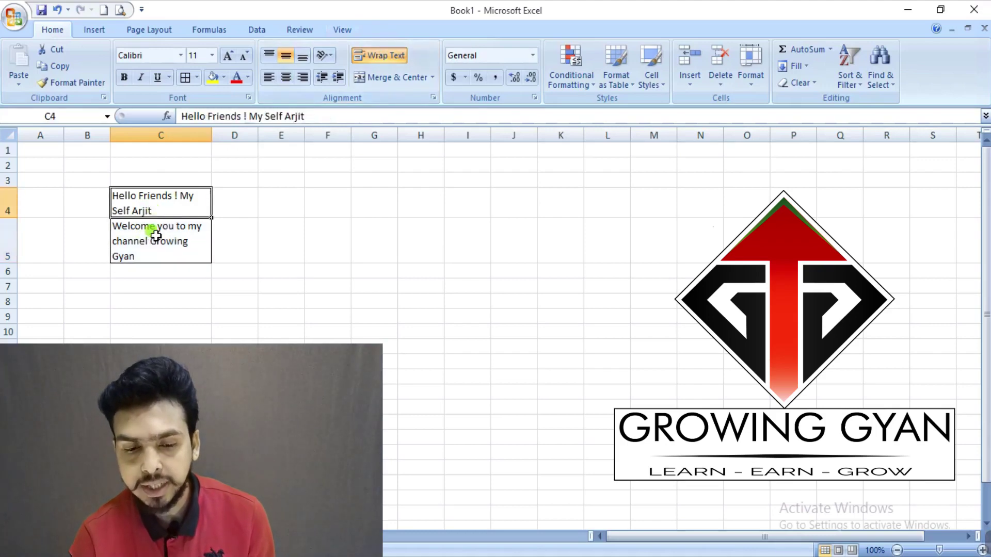
pyautogui.click(150, 227)
pyautogui.click(161, 204)
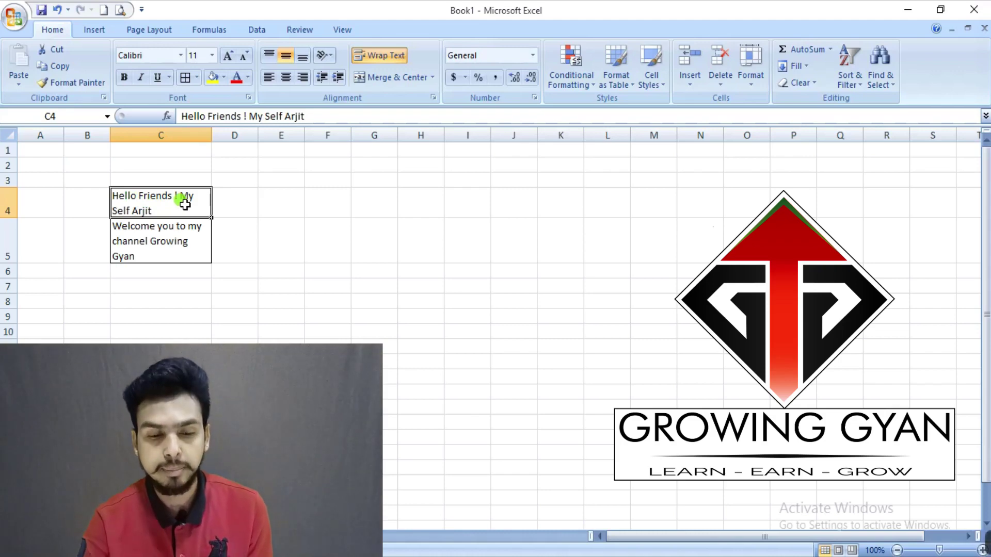
pyautogui.click(178, 240)
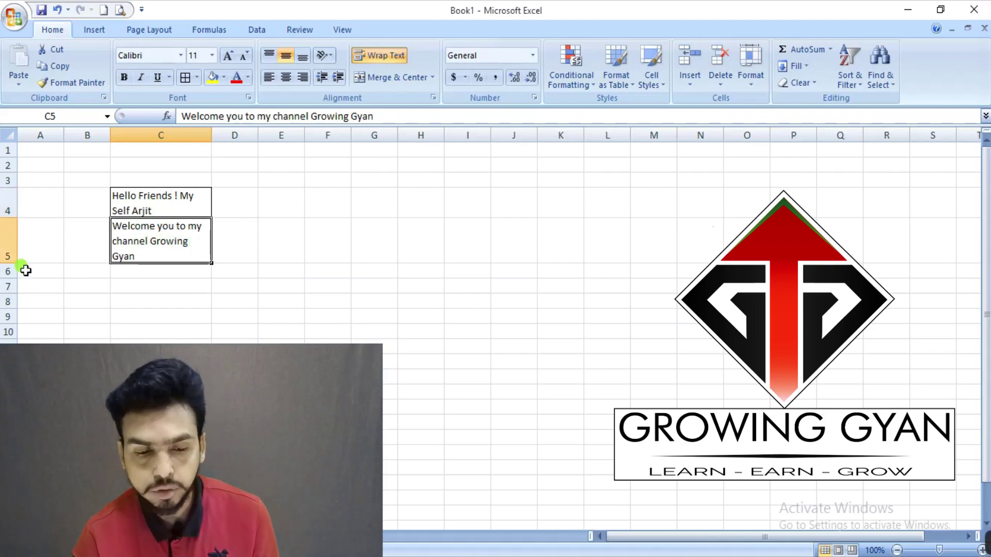
pyautogui.moveTo(211, 134); pyautogui.dragTo(163, 134)
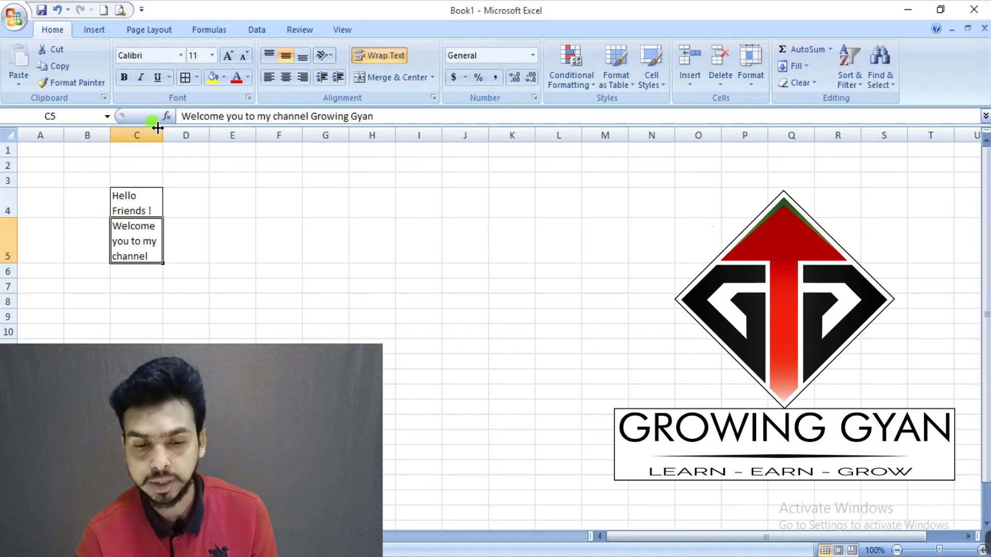
# Step: Toggle Wrap Text off and on for C4:C5 to refit the row heights
pyautogui.click(138, 135)
pyautogui.moveTo(137, 199); pyautogui.dragTo(145, 240)
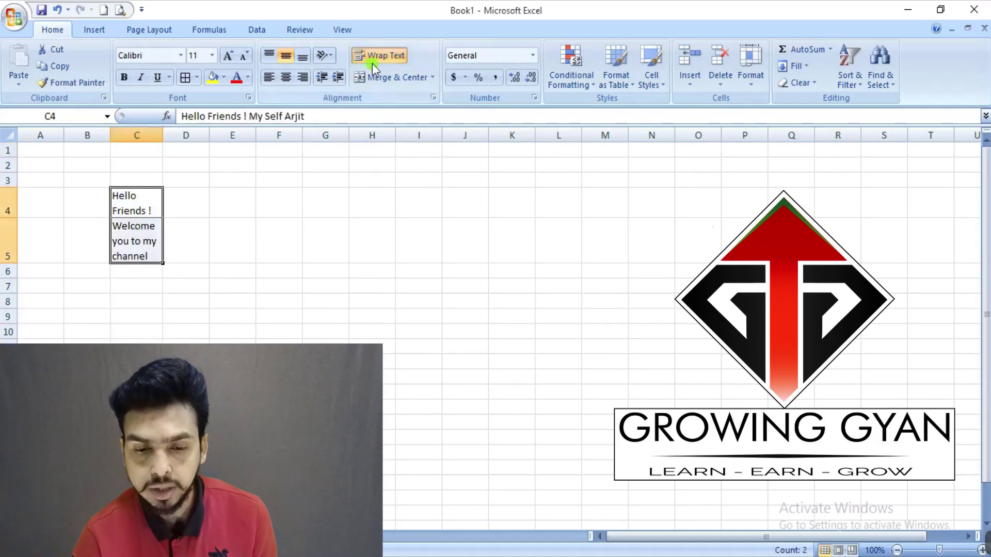
pyautogui.click(385, 53)
pyautogui.click(385, 53)
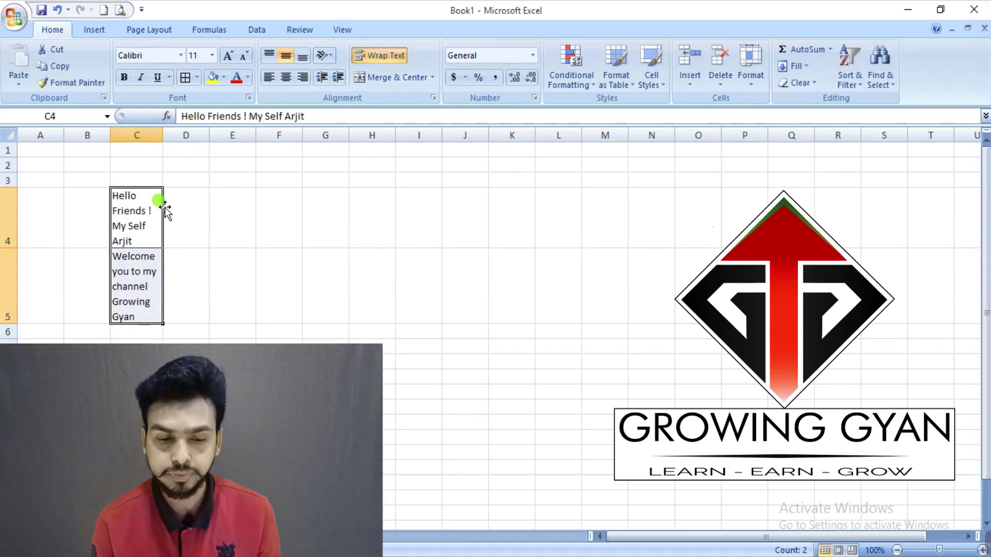
# Step: Widen column C to 17.57 and toggle Wrap Text on C4:C5 to refit the rows
pyautogui.moveTo(162, 136); pyautogui.dragTo(265, 135)
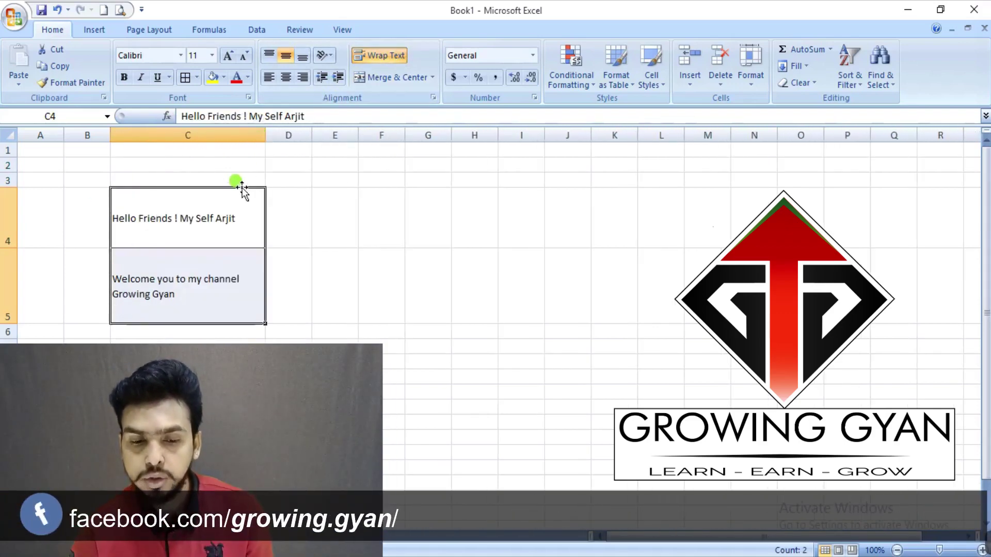
pyautogui.click(211, 223)
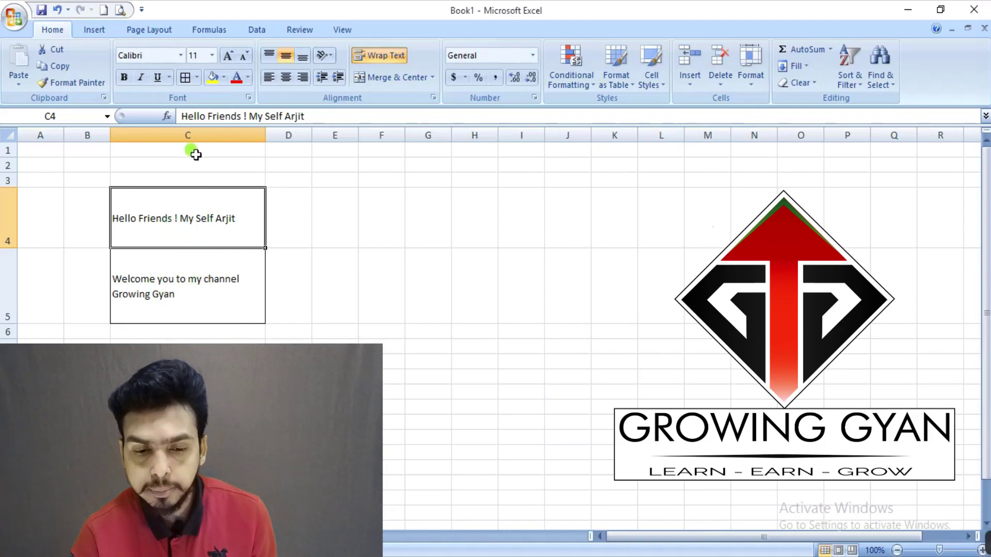
pyautogui.click(194, 135)
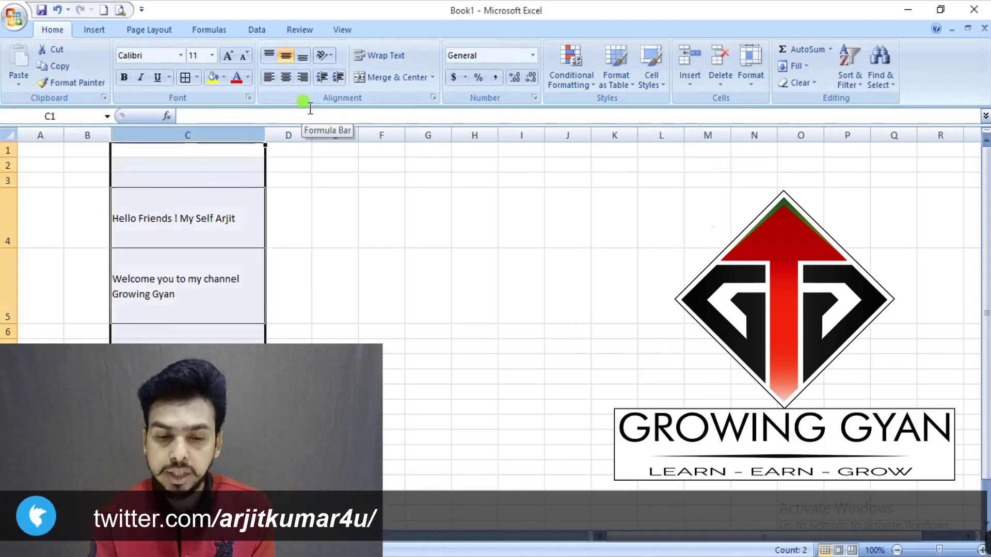
pyautogui.moveTo(194, 247); pyautogui.dragTo(197, 259)
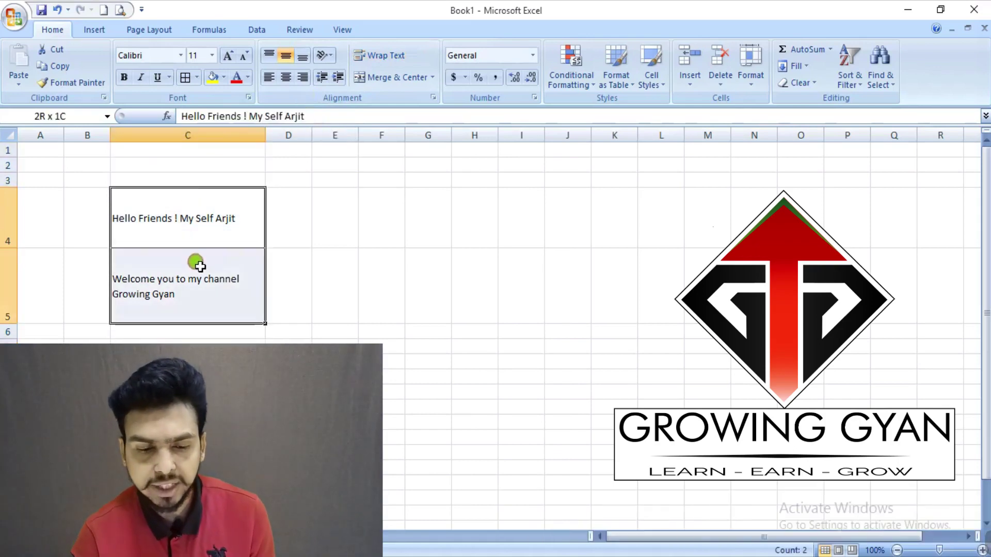
pyautogui.click(382, 51)
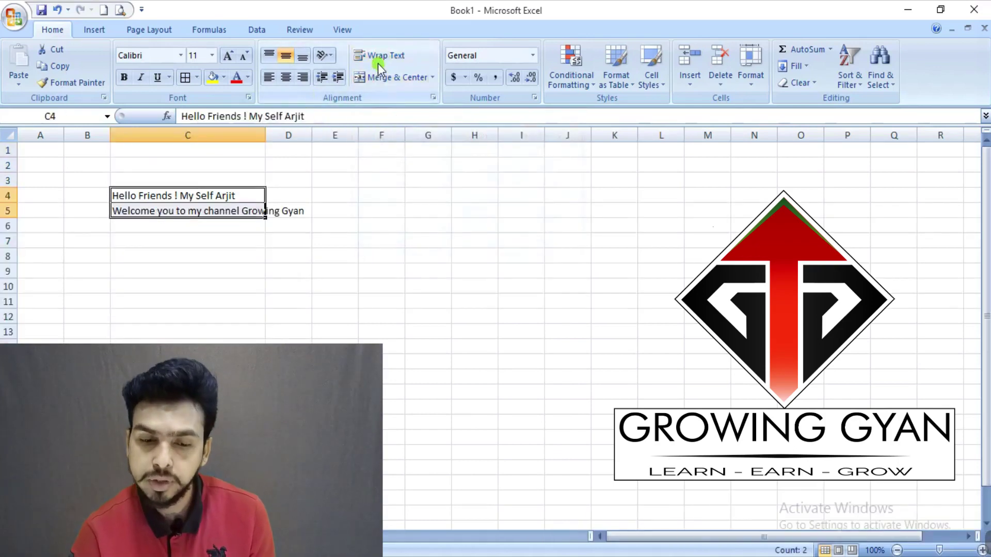
pyautogui.click(378, 57)
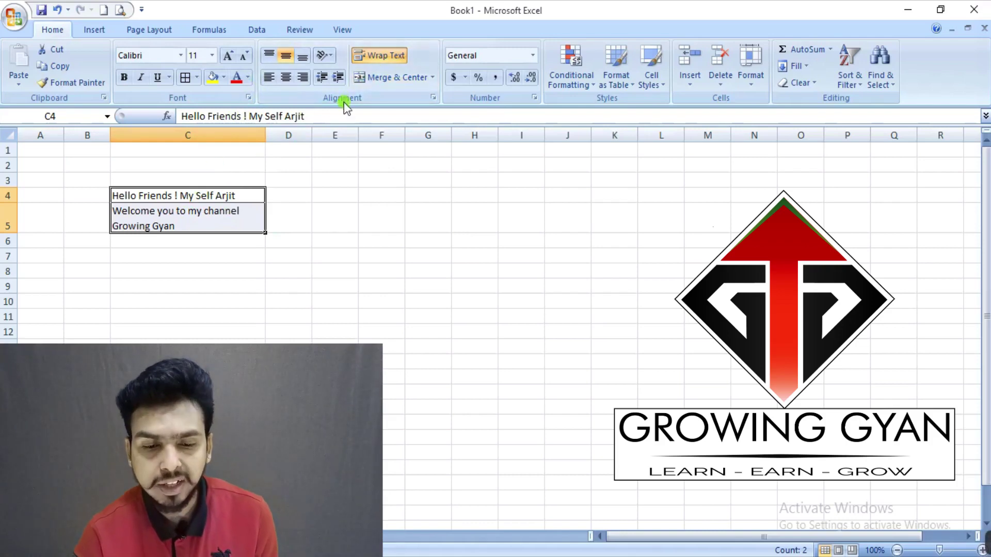
# Step: Right-align the text in C4 and C5
pyautogui.click(286, 75)
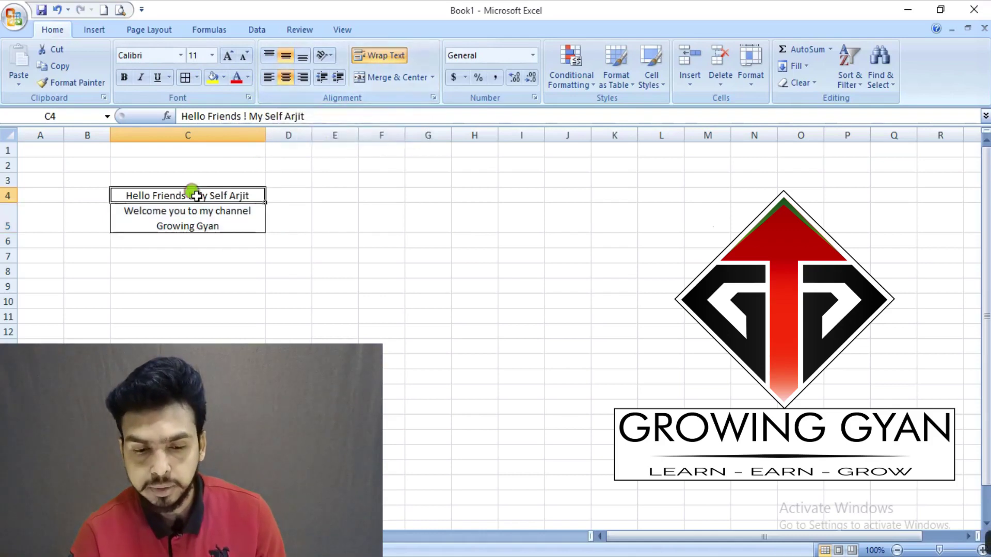
pyautogui.click(268, 77)
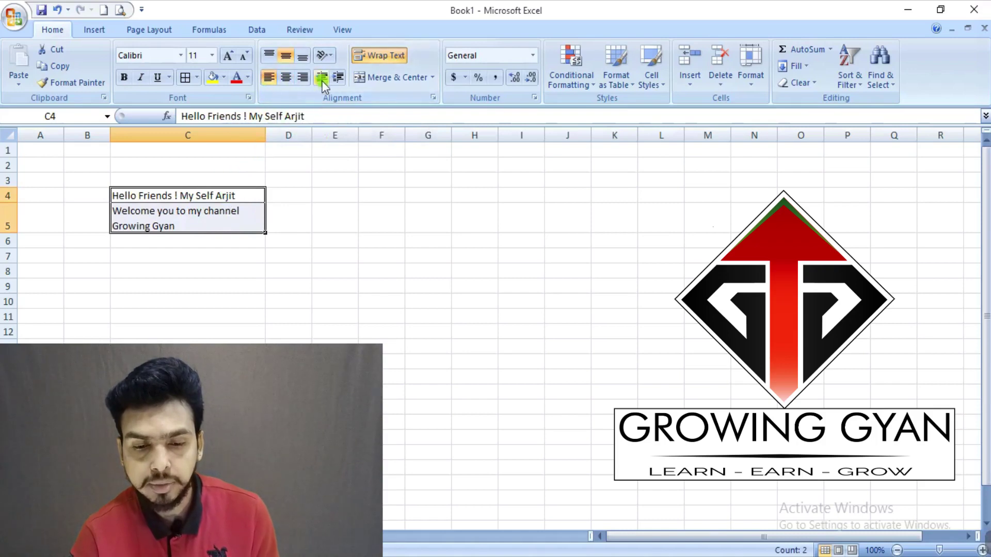
pyautogui.click(303, 77)
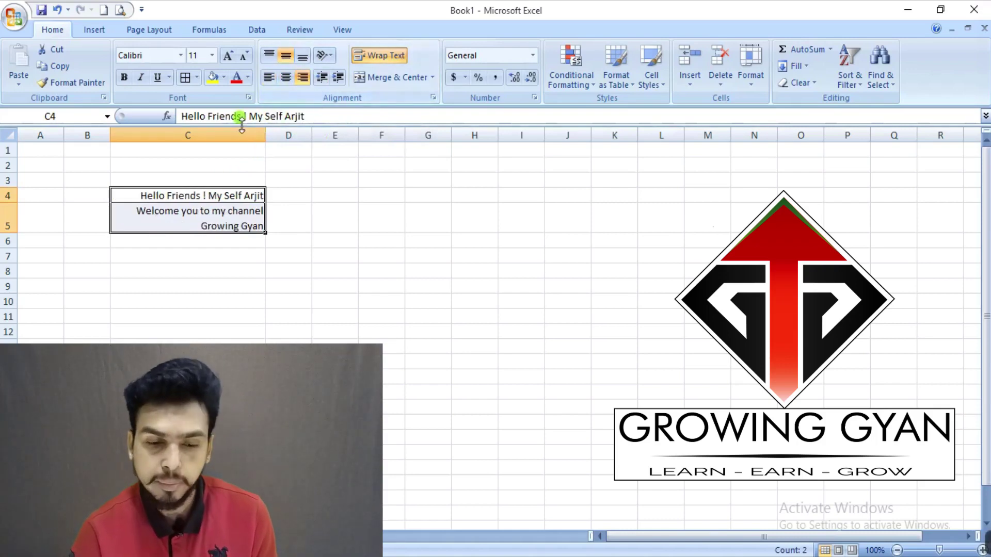
# Step: Narrow column C and toggle Wrap Text on C4:C5 so both sentences show in full
pyautogui.click(258, 135)
pyautogui.moveTo(269, 129); pyautogui.dragTo(206, 148)
pyautogui.moveTo(164, 191); pyautogui.dragTo(170, 226)
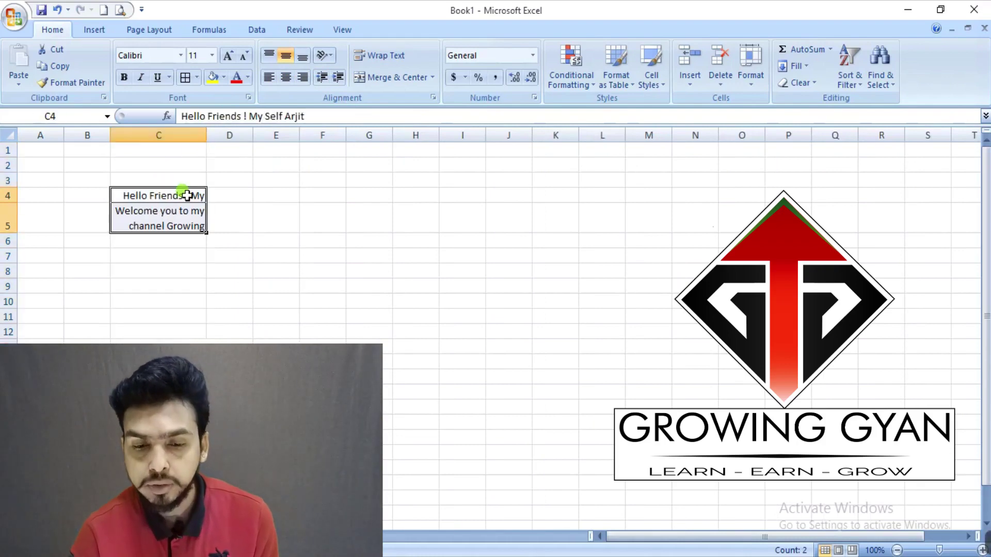
pyautogui.click(380, 54)
pyautogui.click(382, 53)
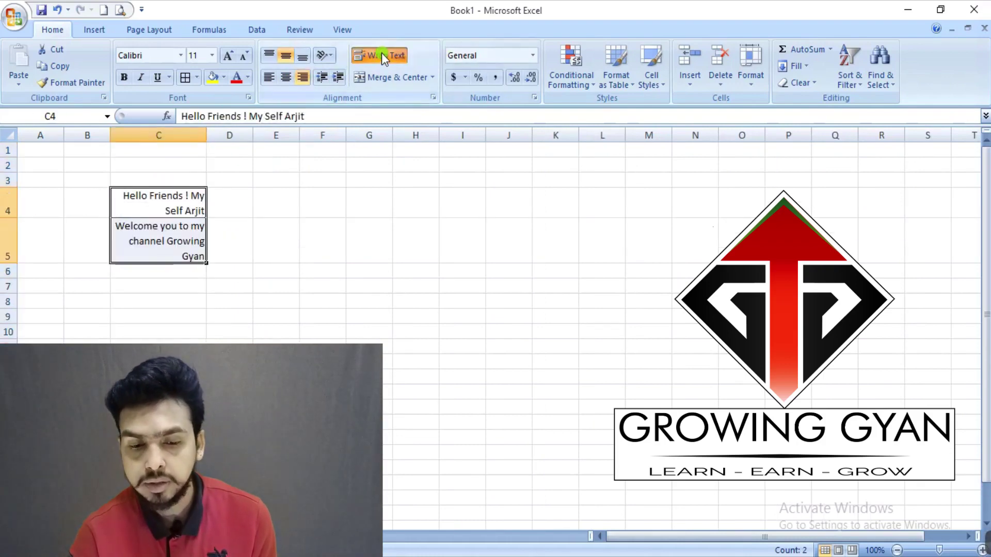
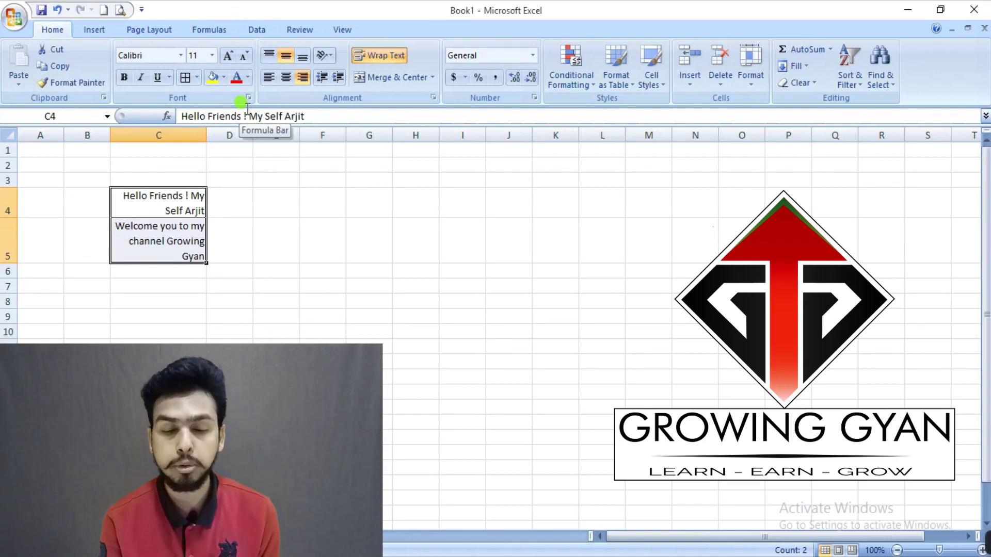
# Step: Left-align the wrapped greeting text in column C after toggling Wrap Text off and on
pyautogui.click(174, 133)
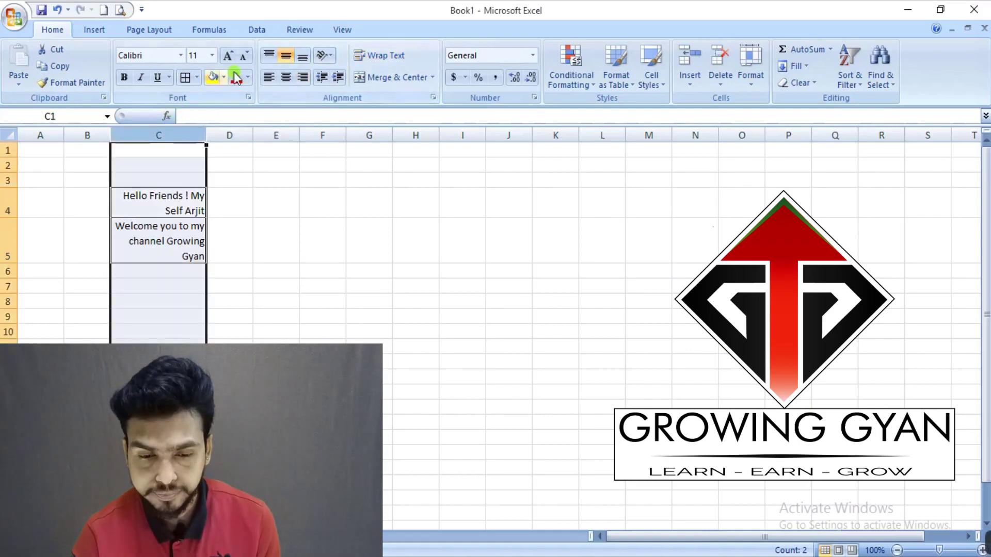
pyautogui.click(367, 55)
pyautogui.click(364, 54)
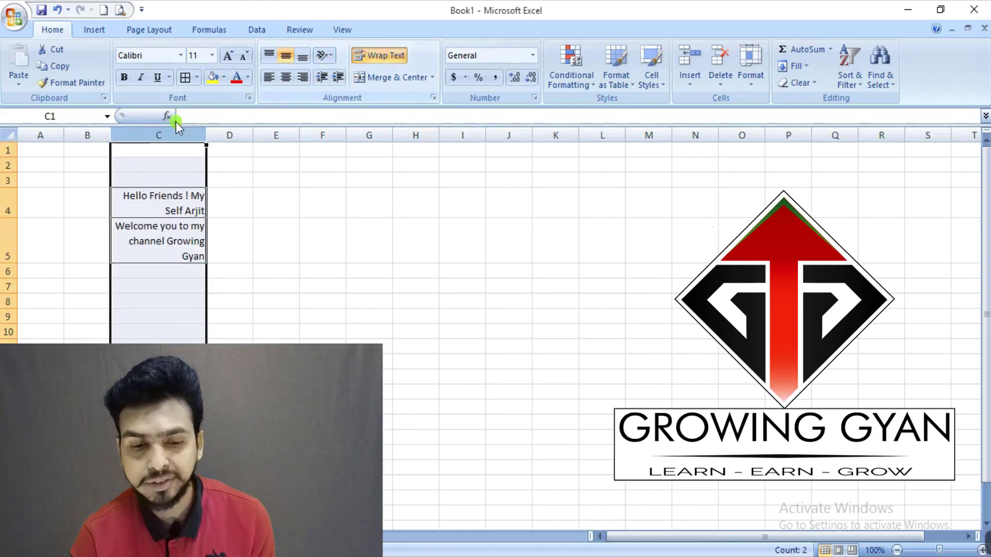
pyautogui.click(271, 79)
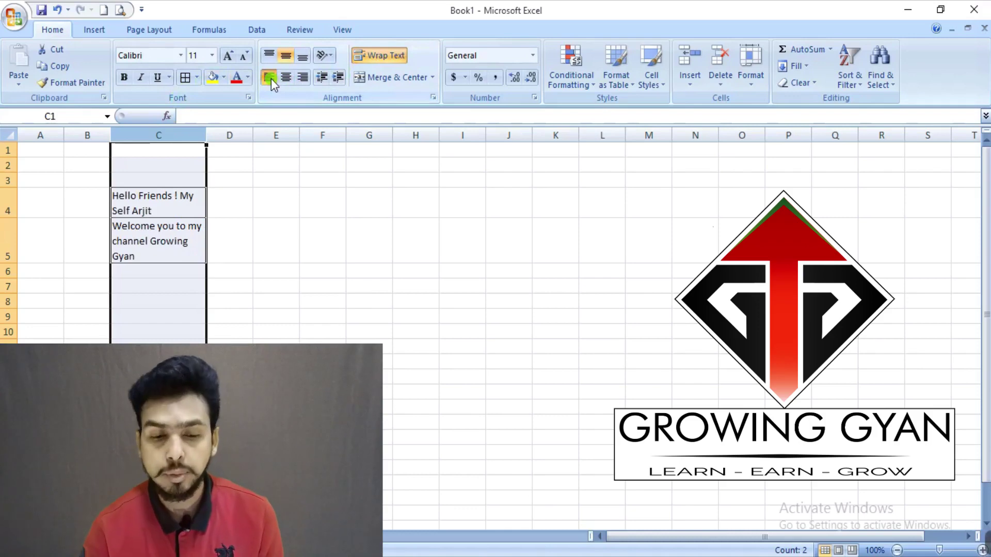
# Step: Reselect column C and unwrap its greeting text
pyautogui.click(274, 199)
pyautogui.click(187, 196)
pyautogui.click(175, 135)
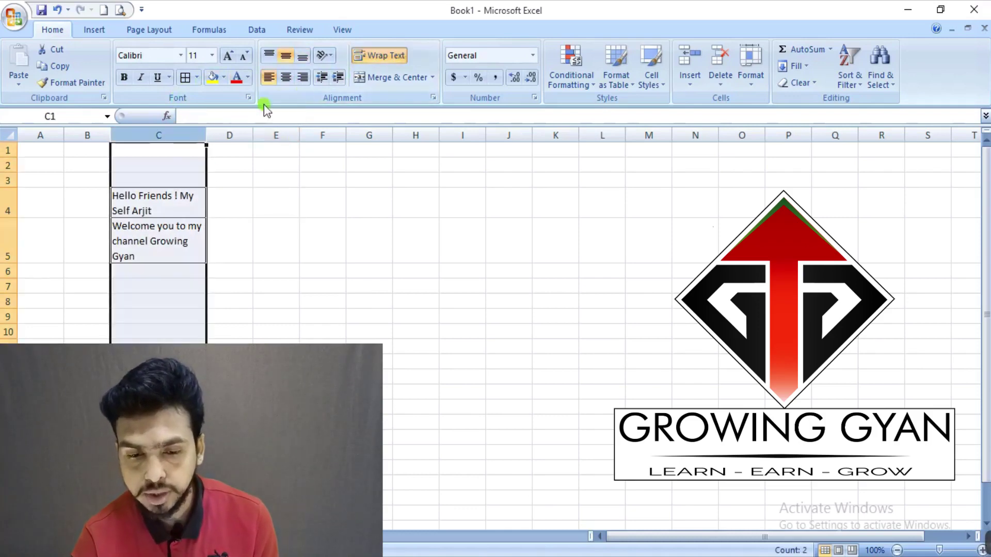
# Step: Drag column C narrower, then wrap the C4:C5 greetings onto three lines each
pyautogui.click(380, 55)
pyautogui.moveTo(206, 136); pyautogui.dragTo(180, 138)
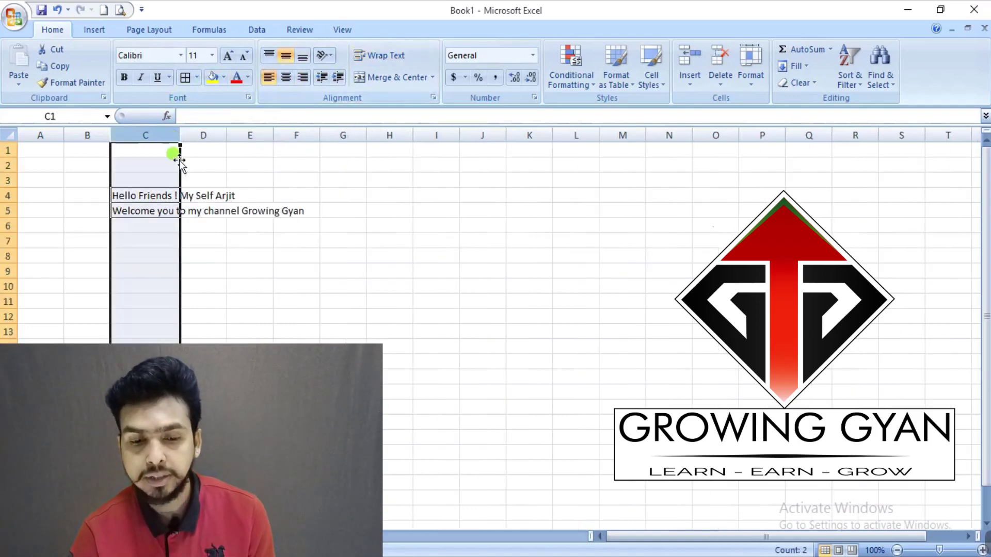
pyautogui.click(147, 195)
pyautogui.click(147, 209)
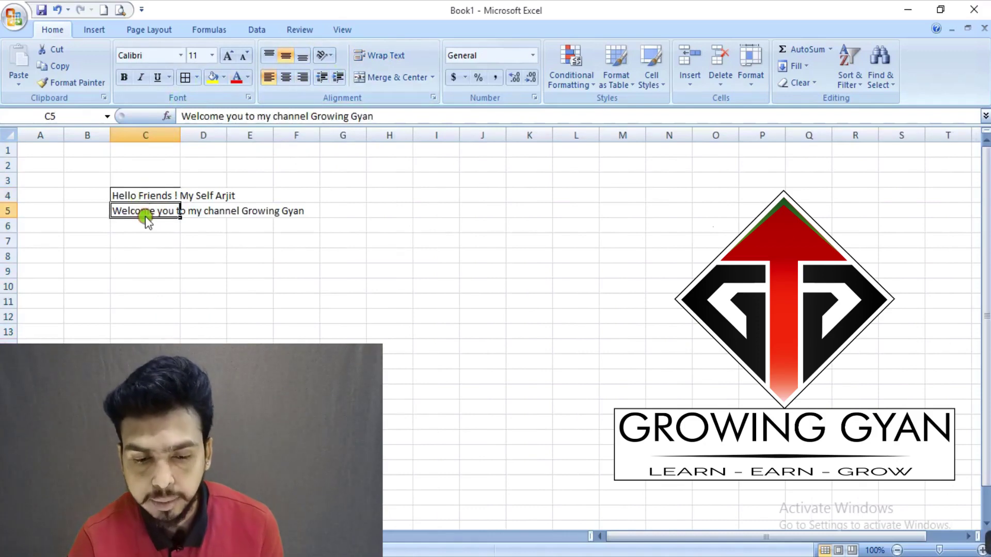
pyautogui.click(148, 191)
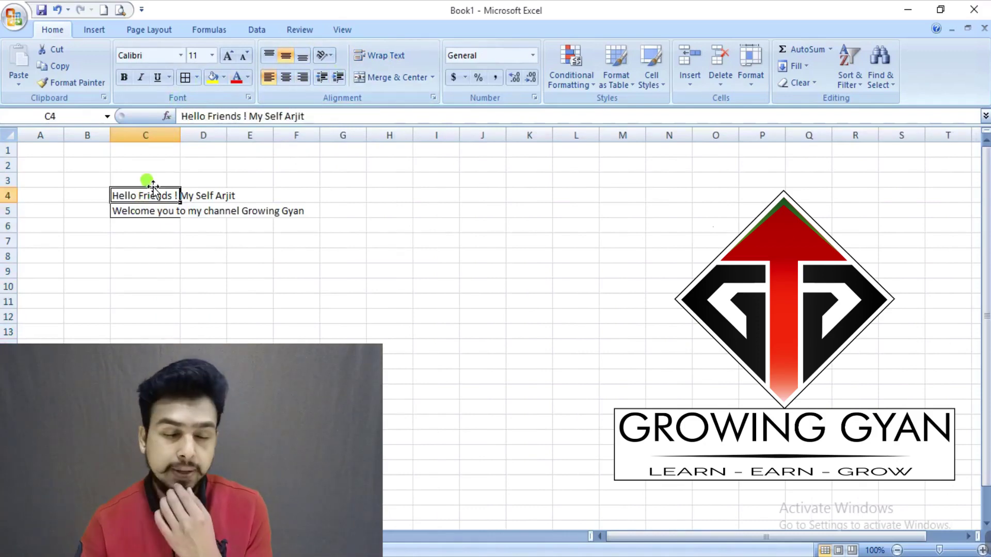
pyautogui.click(146, 210)
pyautogui.click(147, 195)
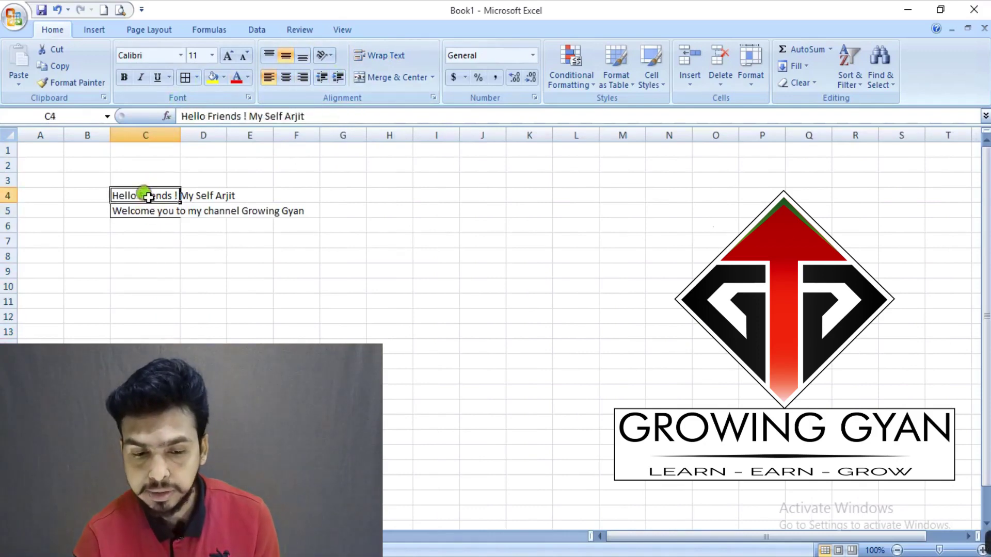
pyautogui.moveTo(148, 196); pyautogui.dragTo(147, 210)
pyautogui.click(379, 56)
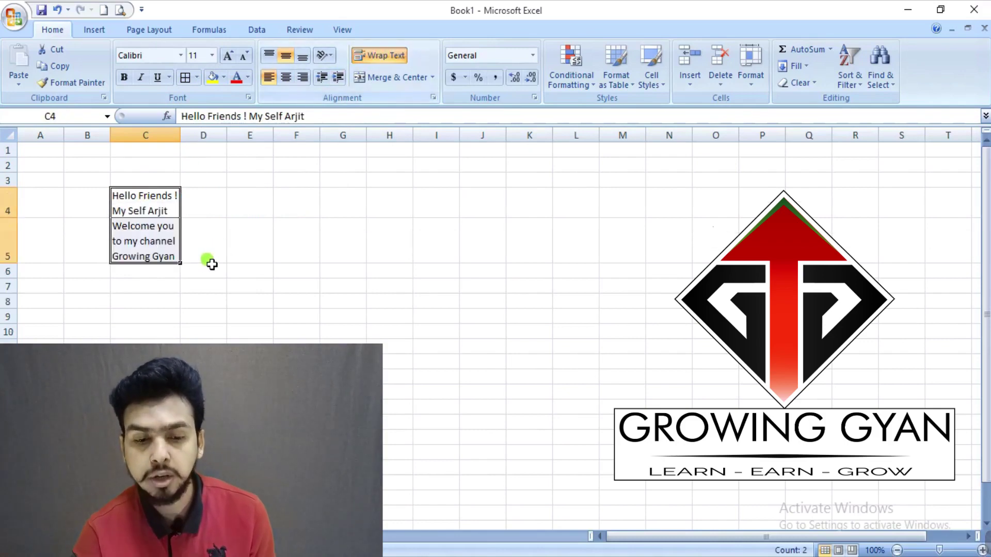